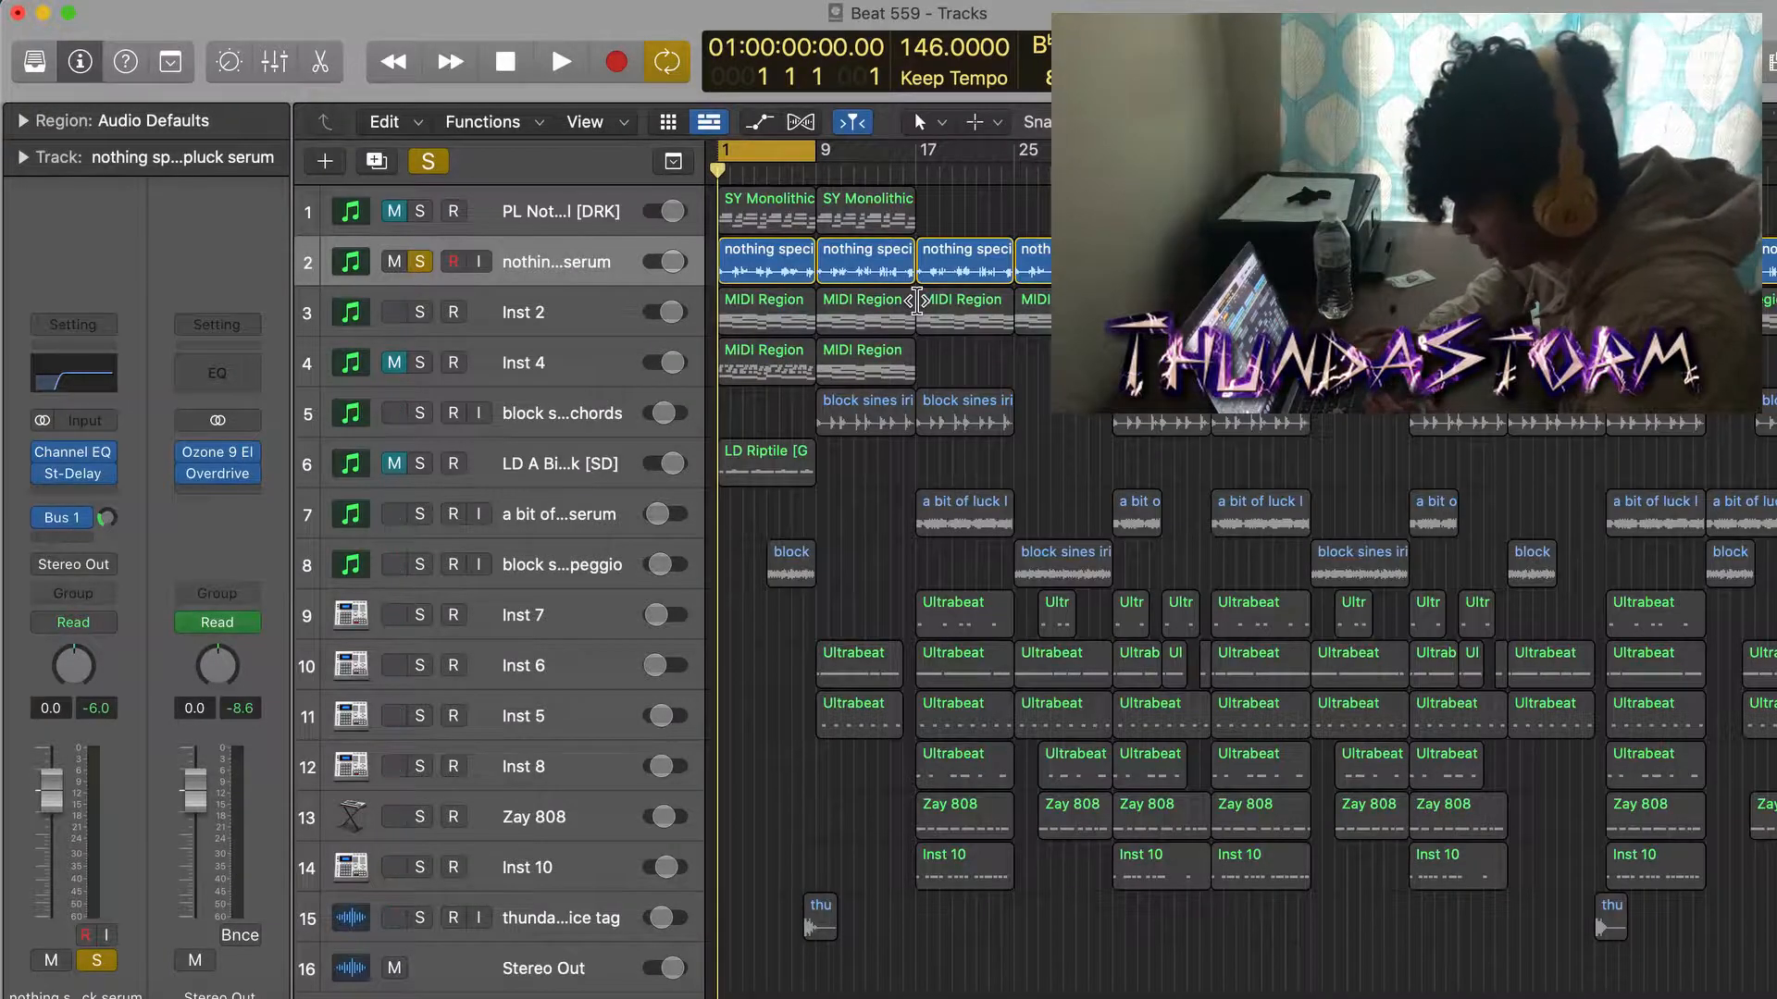
# - Inspect the Channel EQ, Stereo Delay and Bus 1 send of the nothing special pluck serum track, closing the plug-in windows when done
pyautogui.scroll(6, 917, 301)
pyautogui.scroll(-2, 917, 301)
pyautogui.scroll(-4, 917, 300)
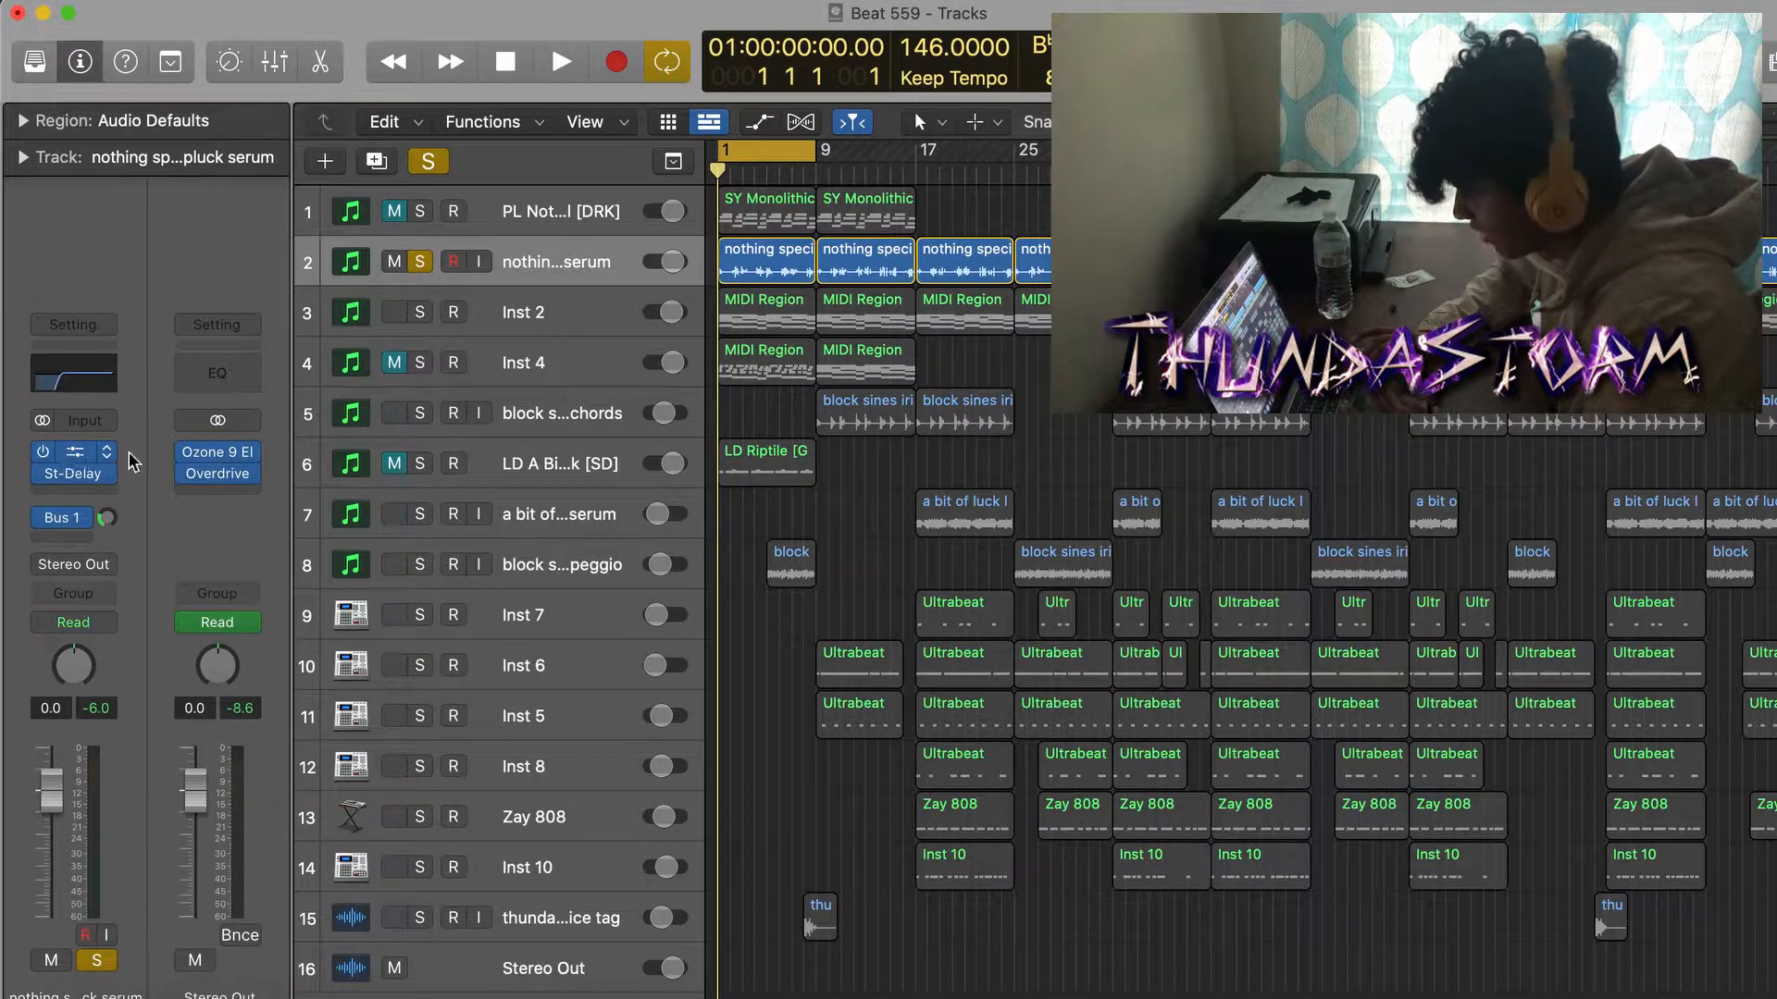
pyautogui.click(93, 463)
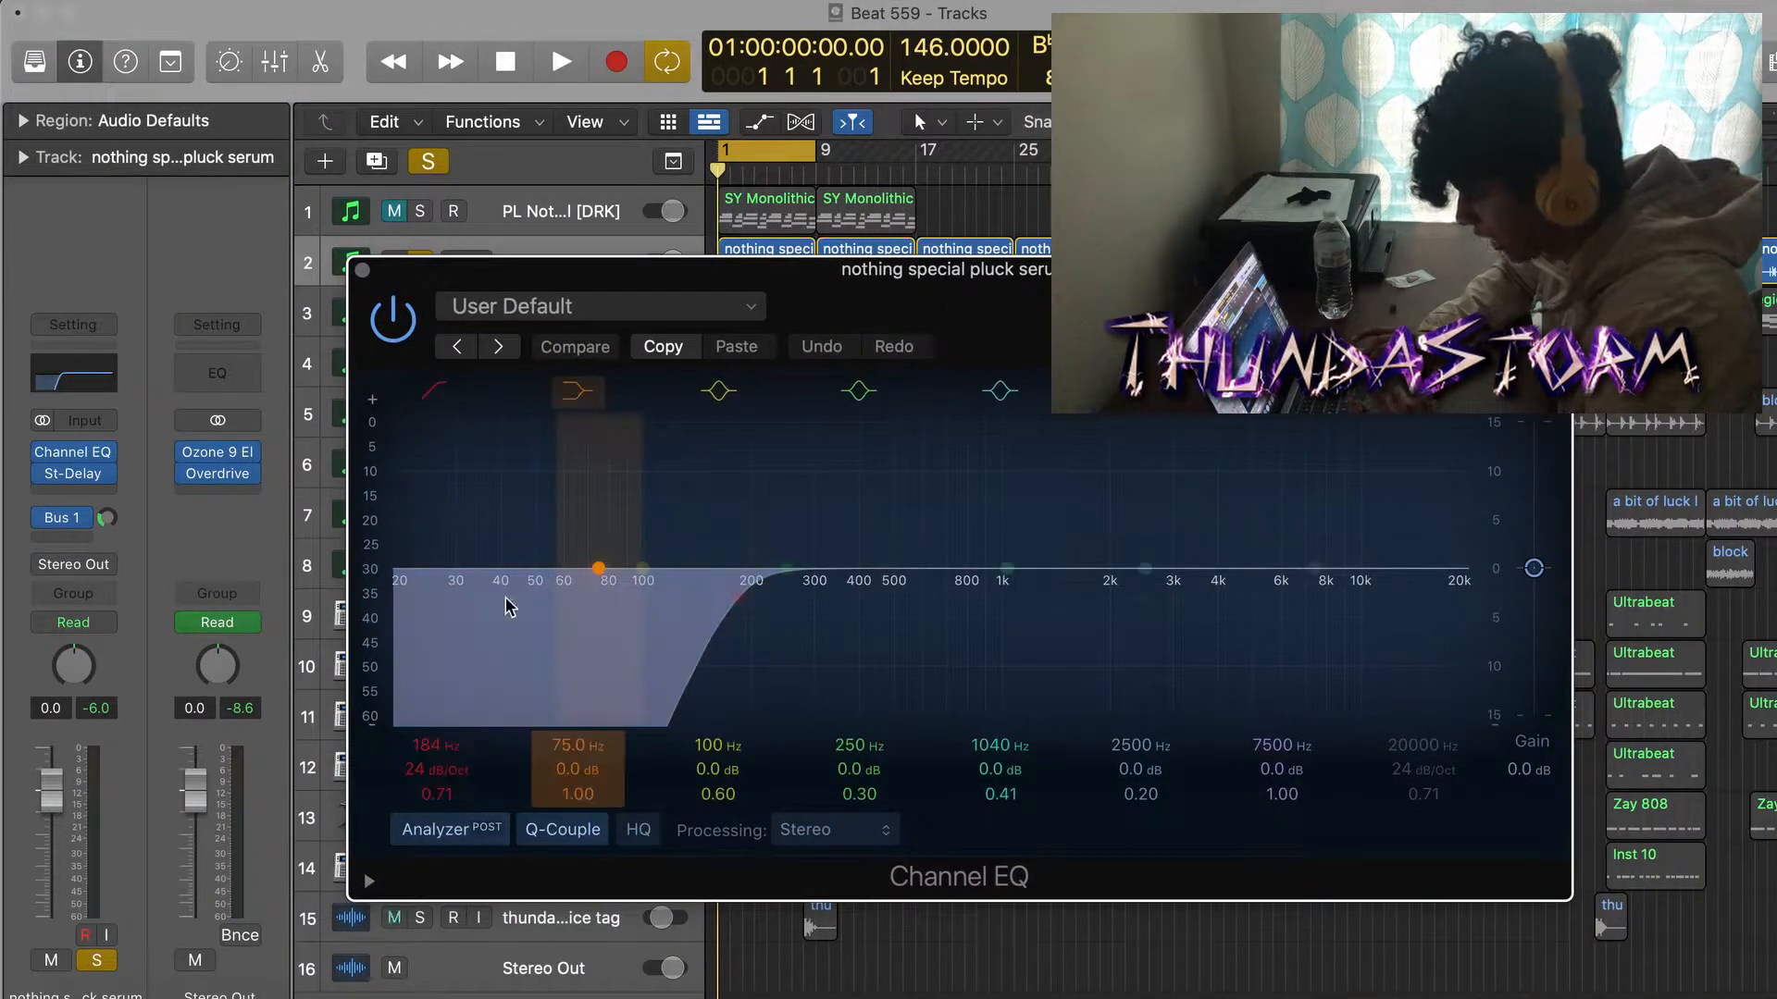
pyautogui.click(75, 476)
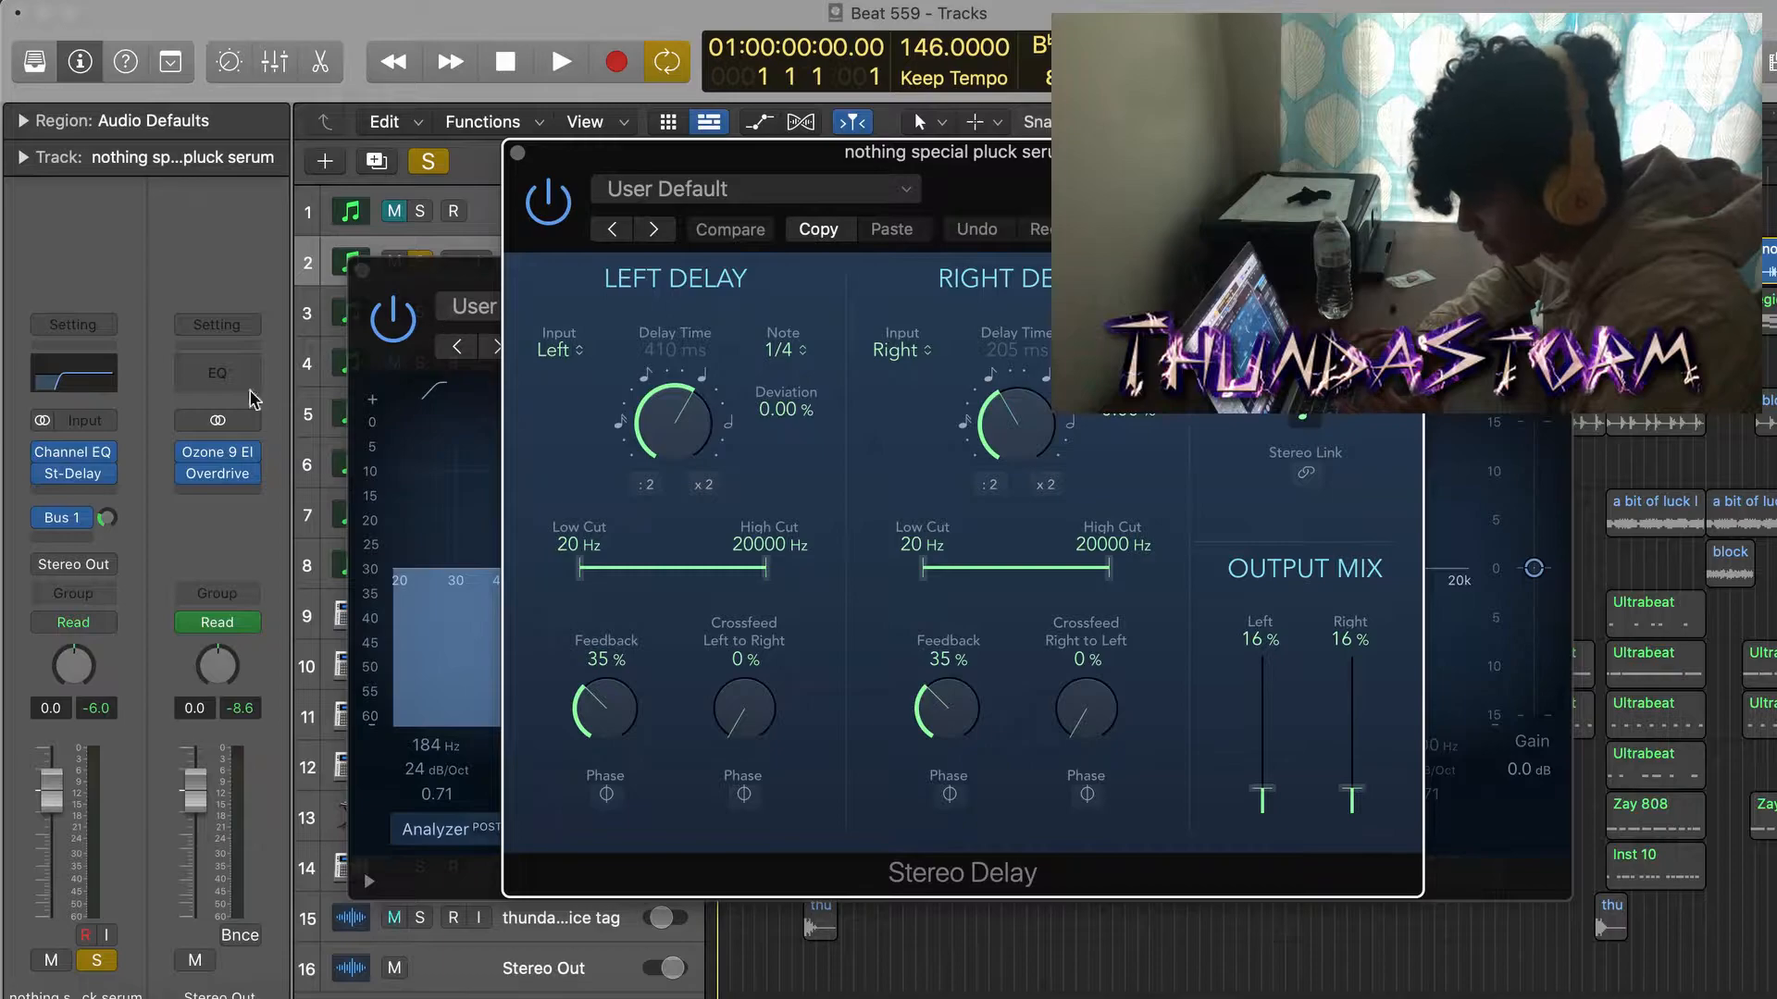
pyautogui.click(73, 522)
pyautogui.click(176, 458)
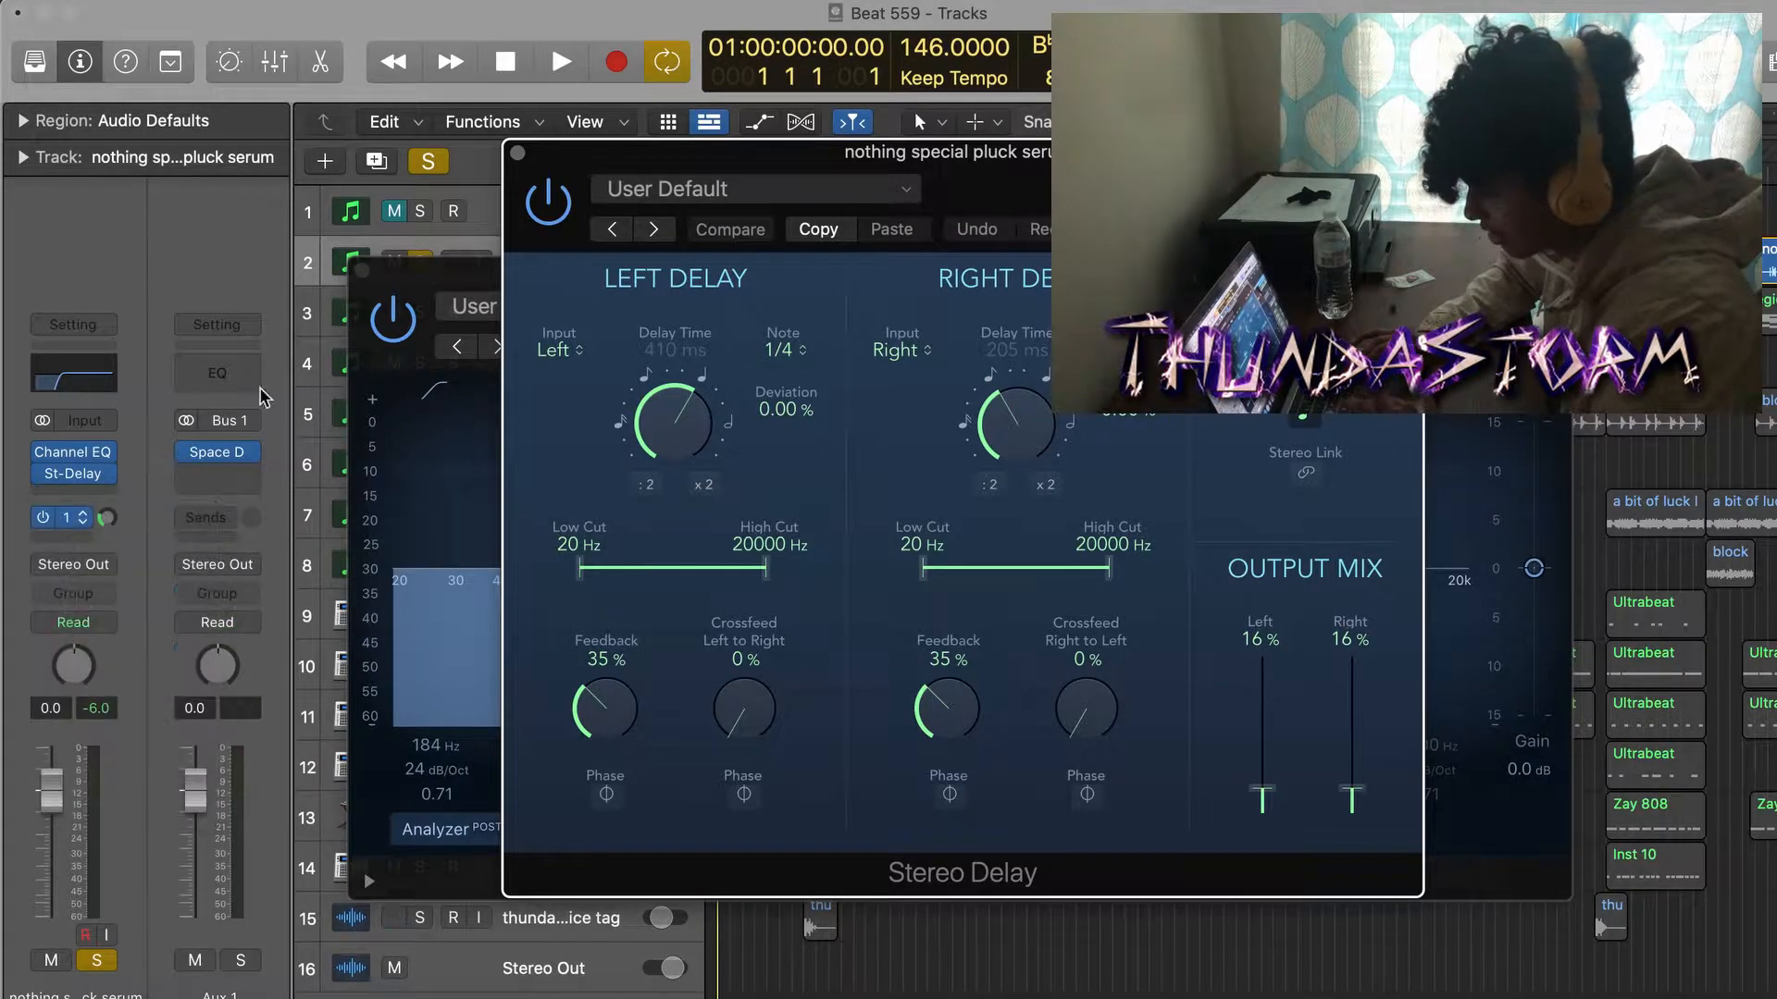
pyautogui.click(517, 154)
pyautogui.click(362, 271)
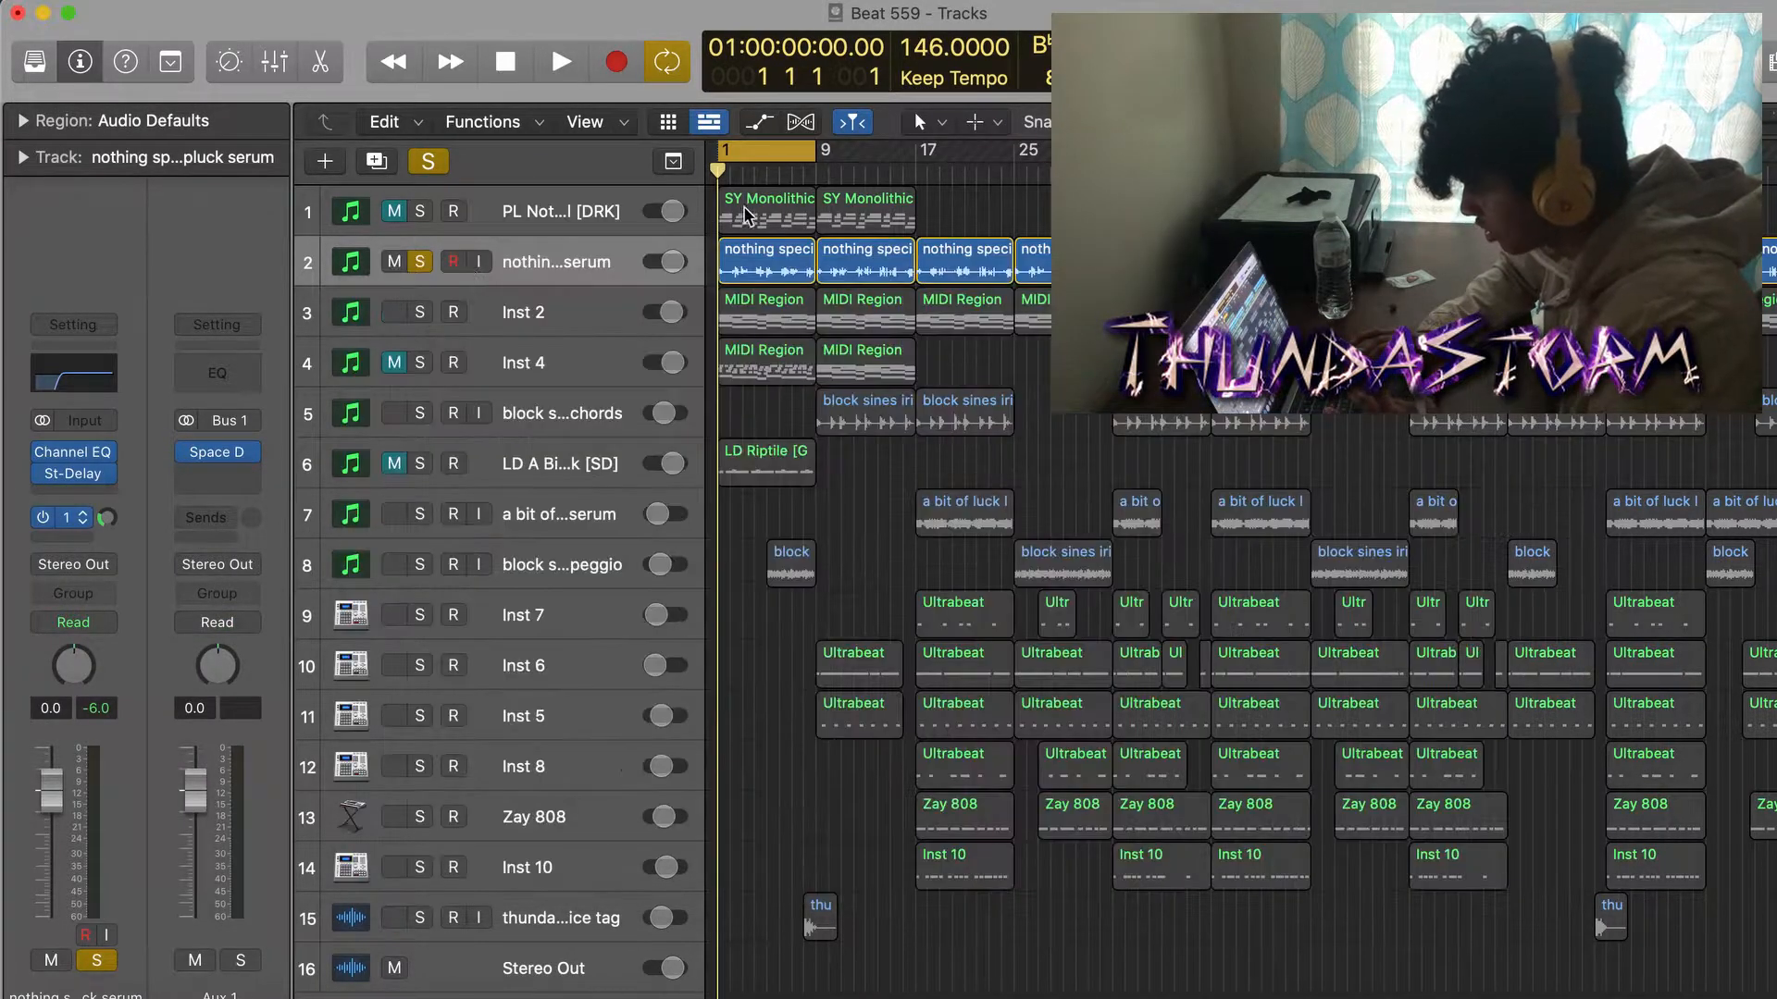
# - Examine the notes of the first SY Monolithic region on track 1 in the Piano Roll across all eight bars
pyautogui.doubleClick(738, 214)
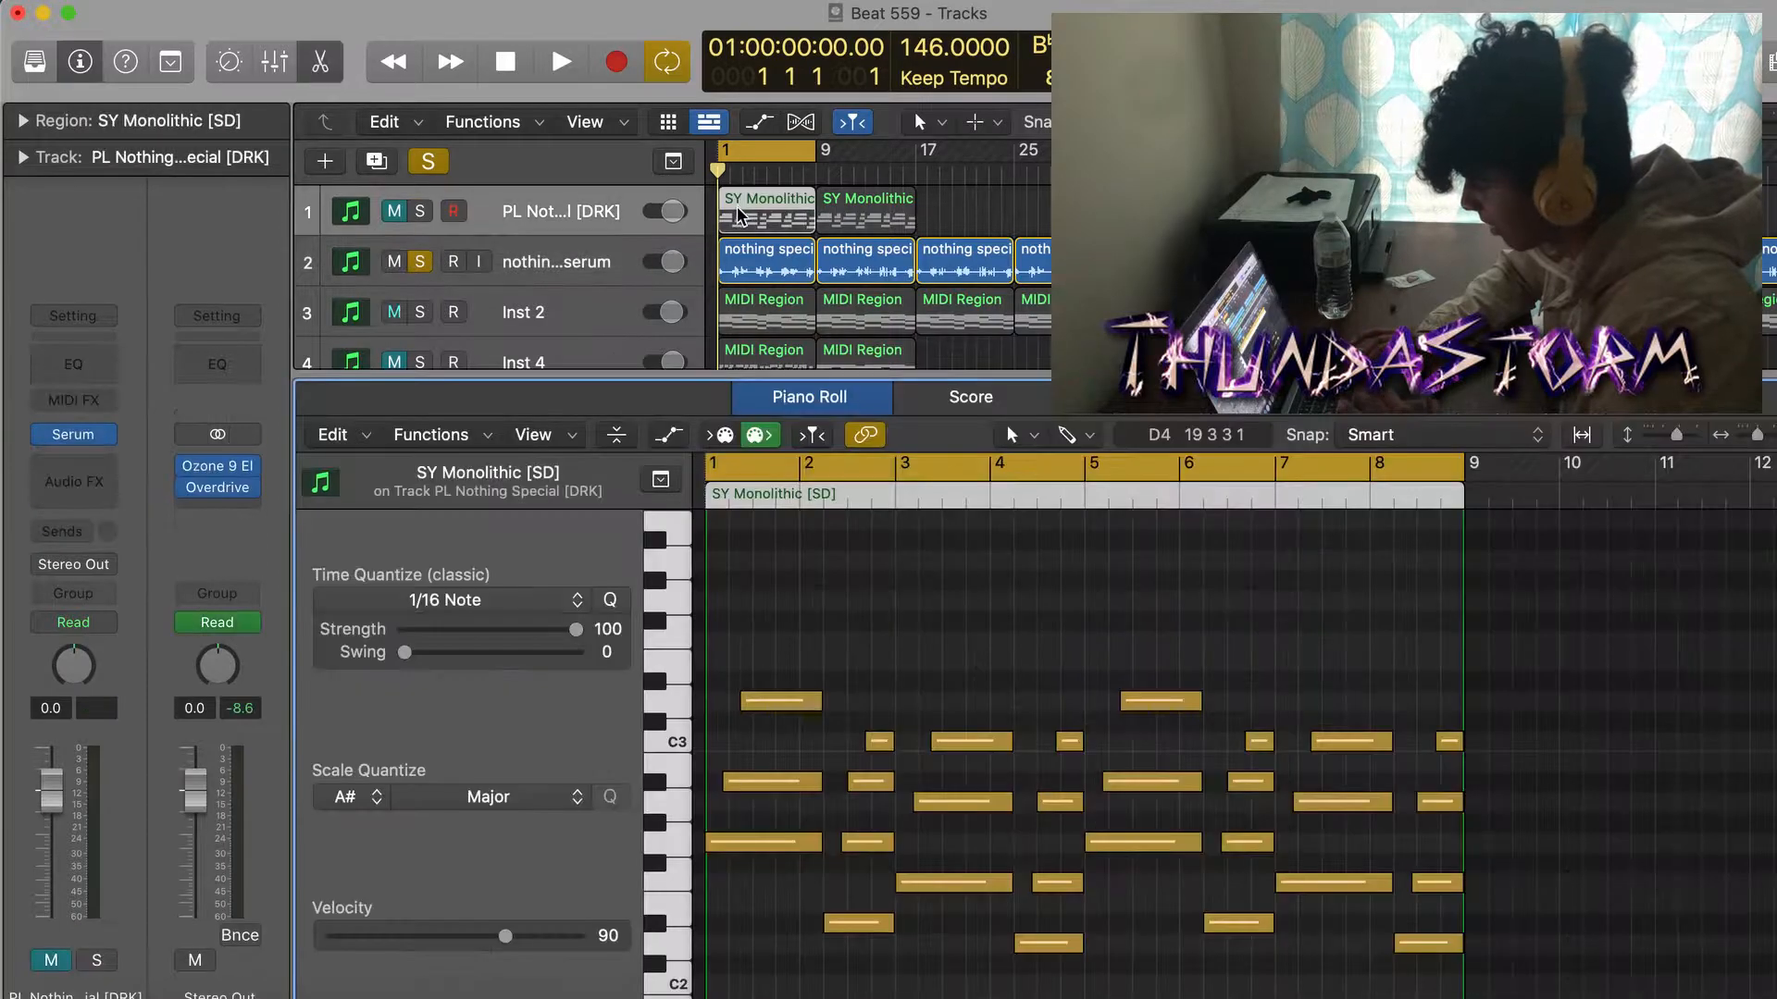
pyautogui.scroll(5, 979, 728)
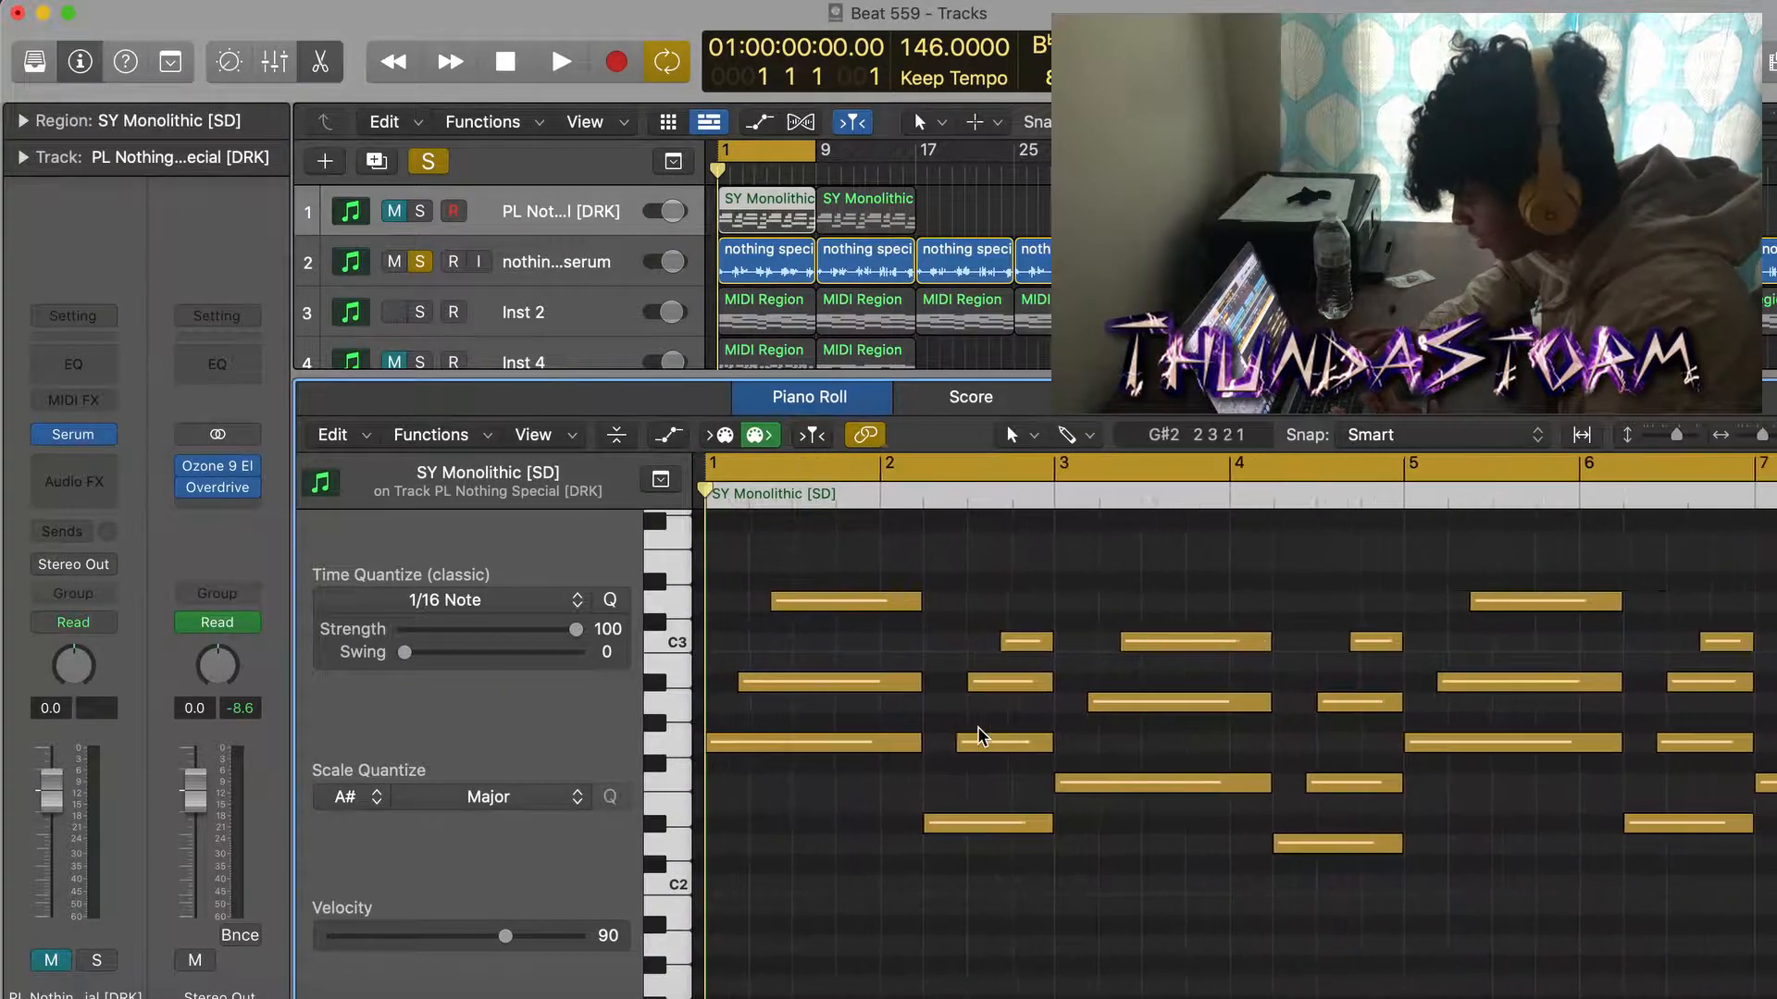
pyautogui.scroll(-4, 979, 728)
pyautogui.scroll(1, 979, 728)
pyautogui.scroll(1, 979, 728)
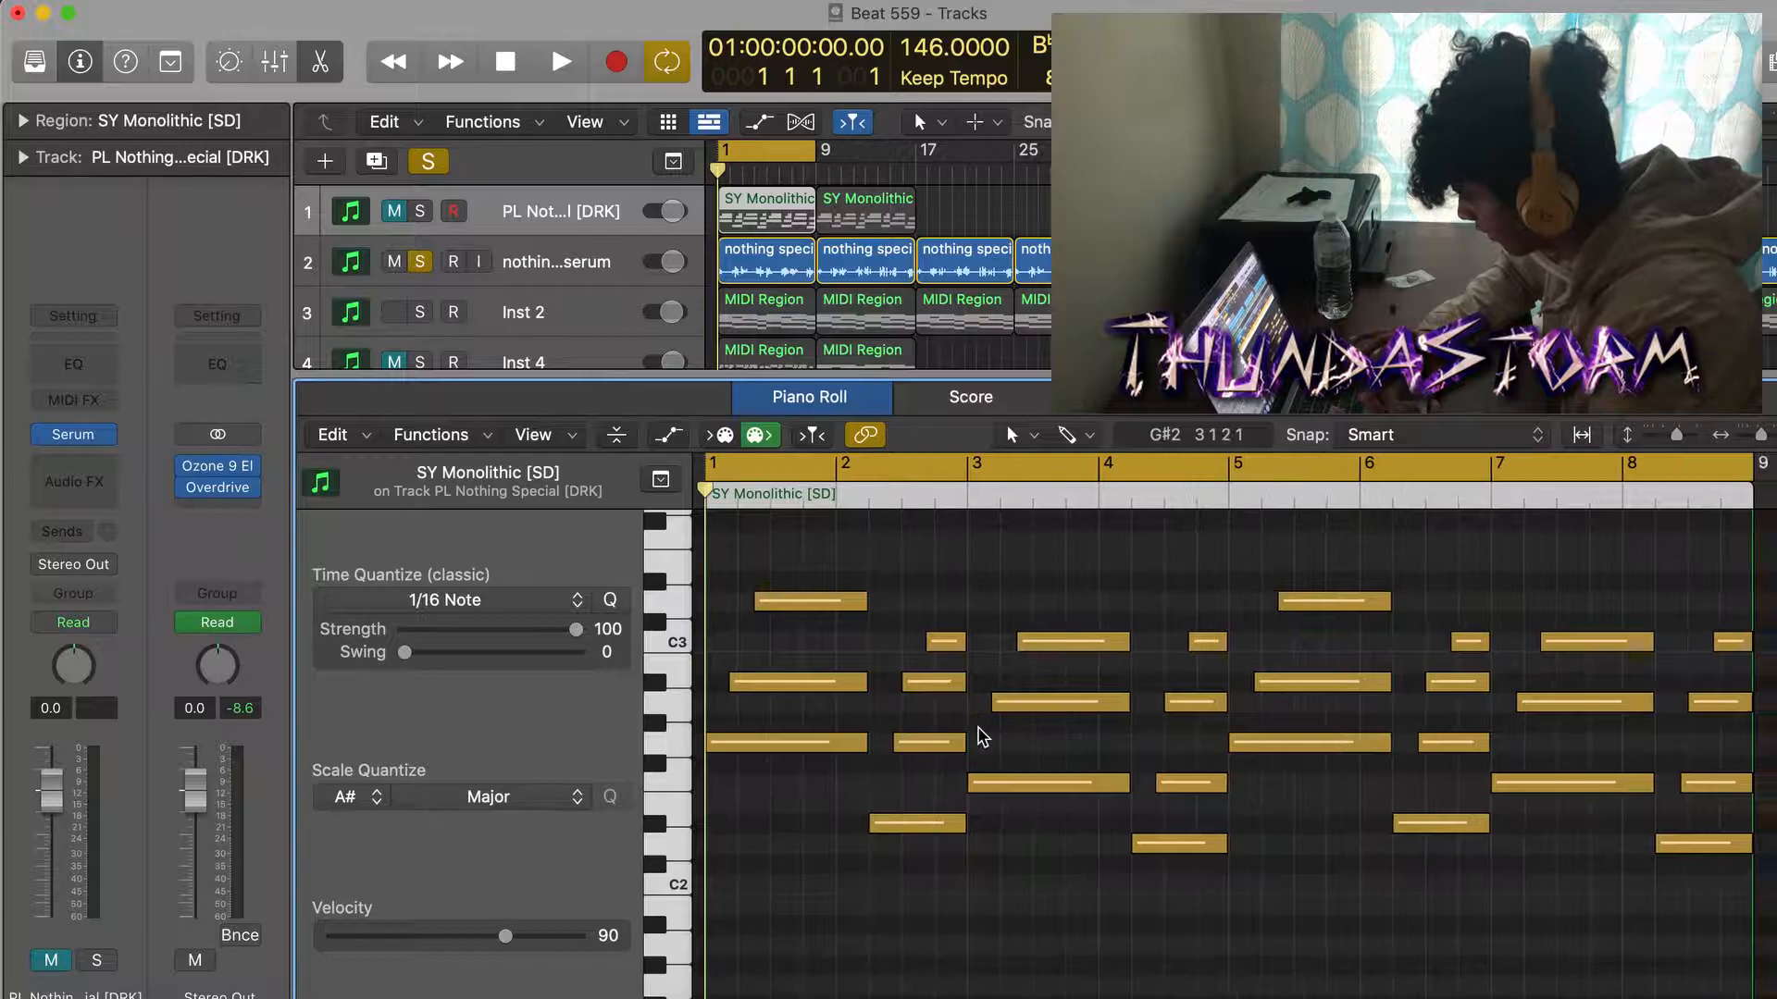
pyautogui.press('p')
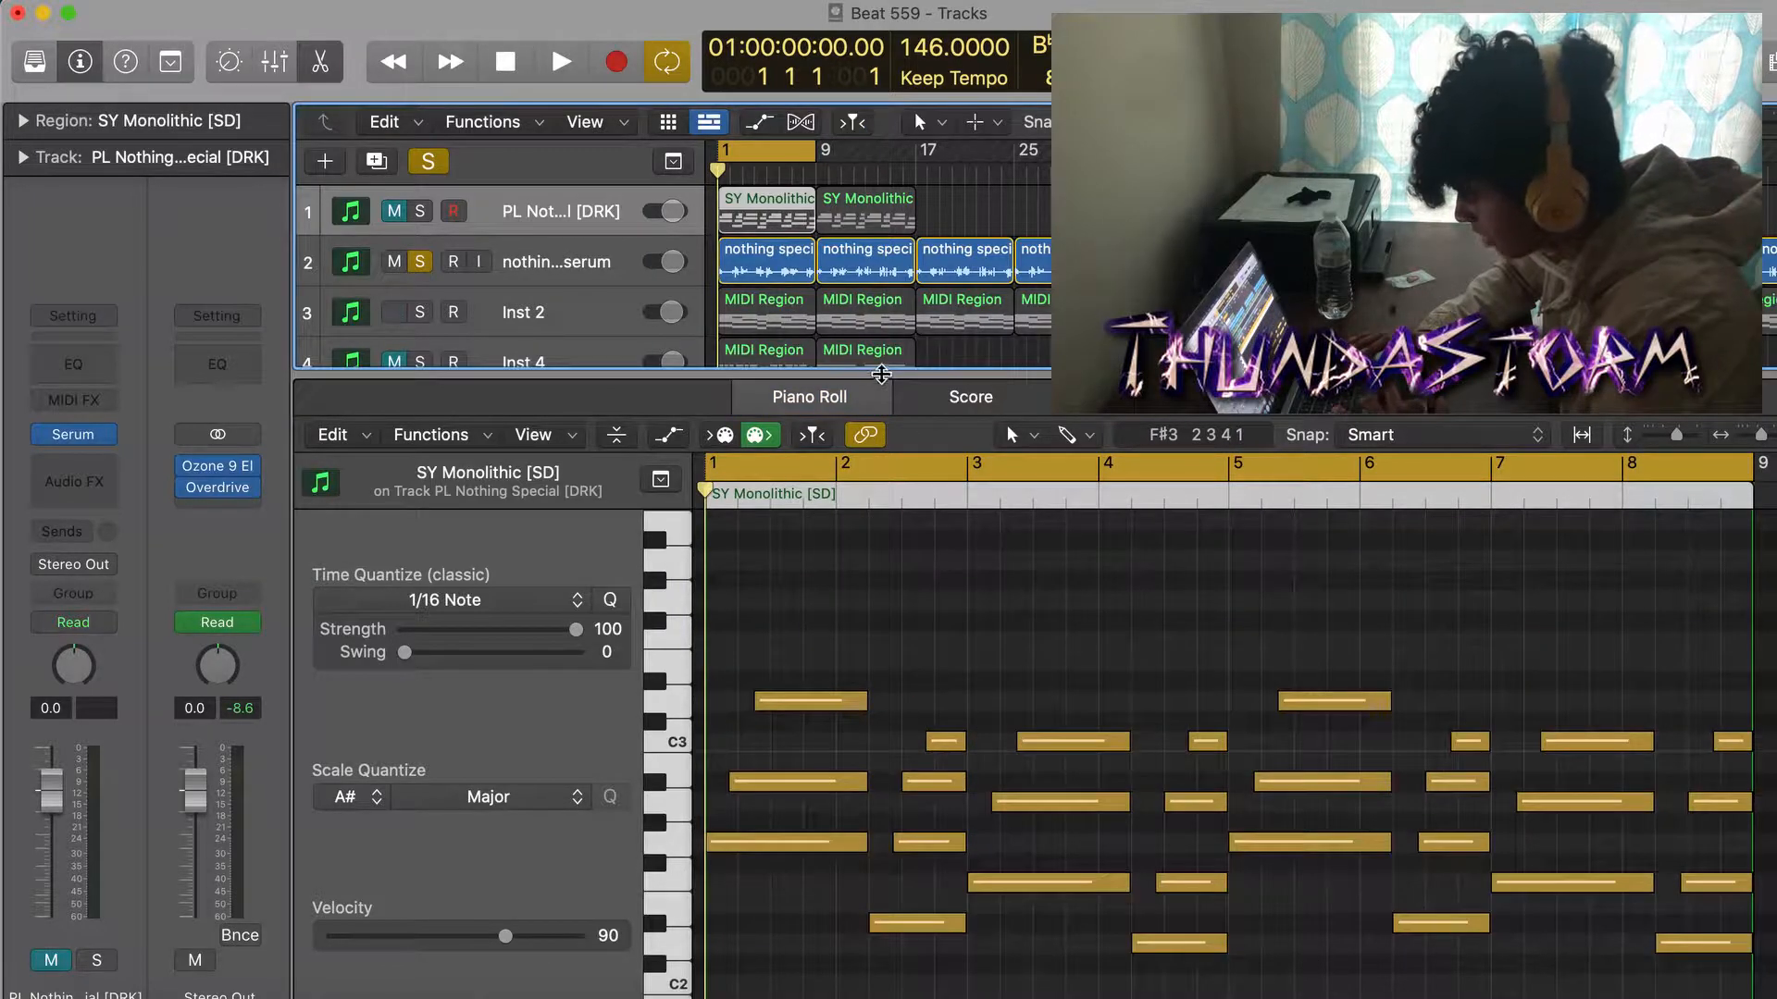
# - Enlarge the Piano Roll pane and play back the soloed pluck part with its notes in view
pyautogui.moveTo(879, 378); pyautogui.dragTo(879, 299)
pyautogui.scroll(-2, 919, 579)
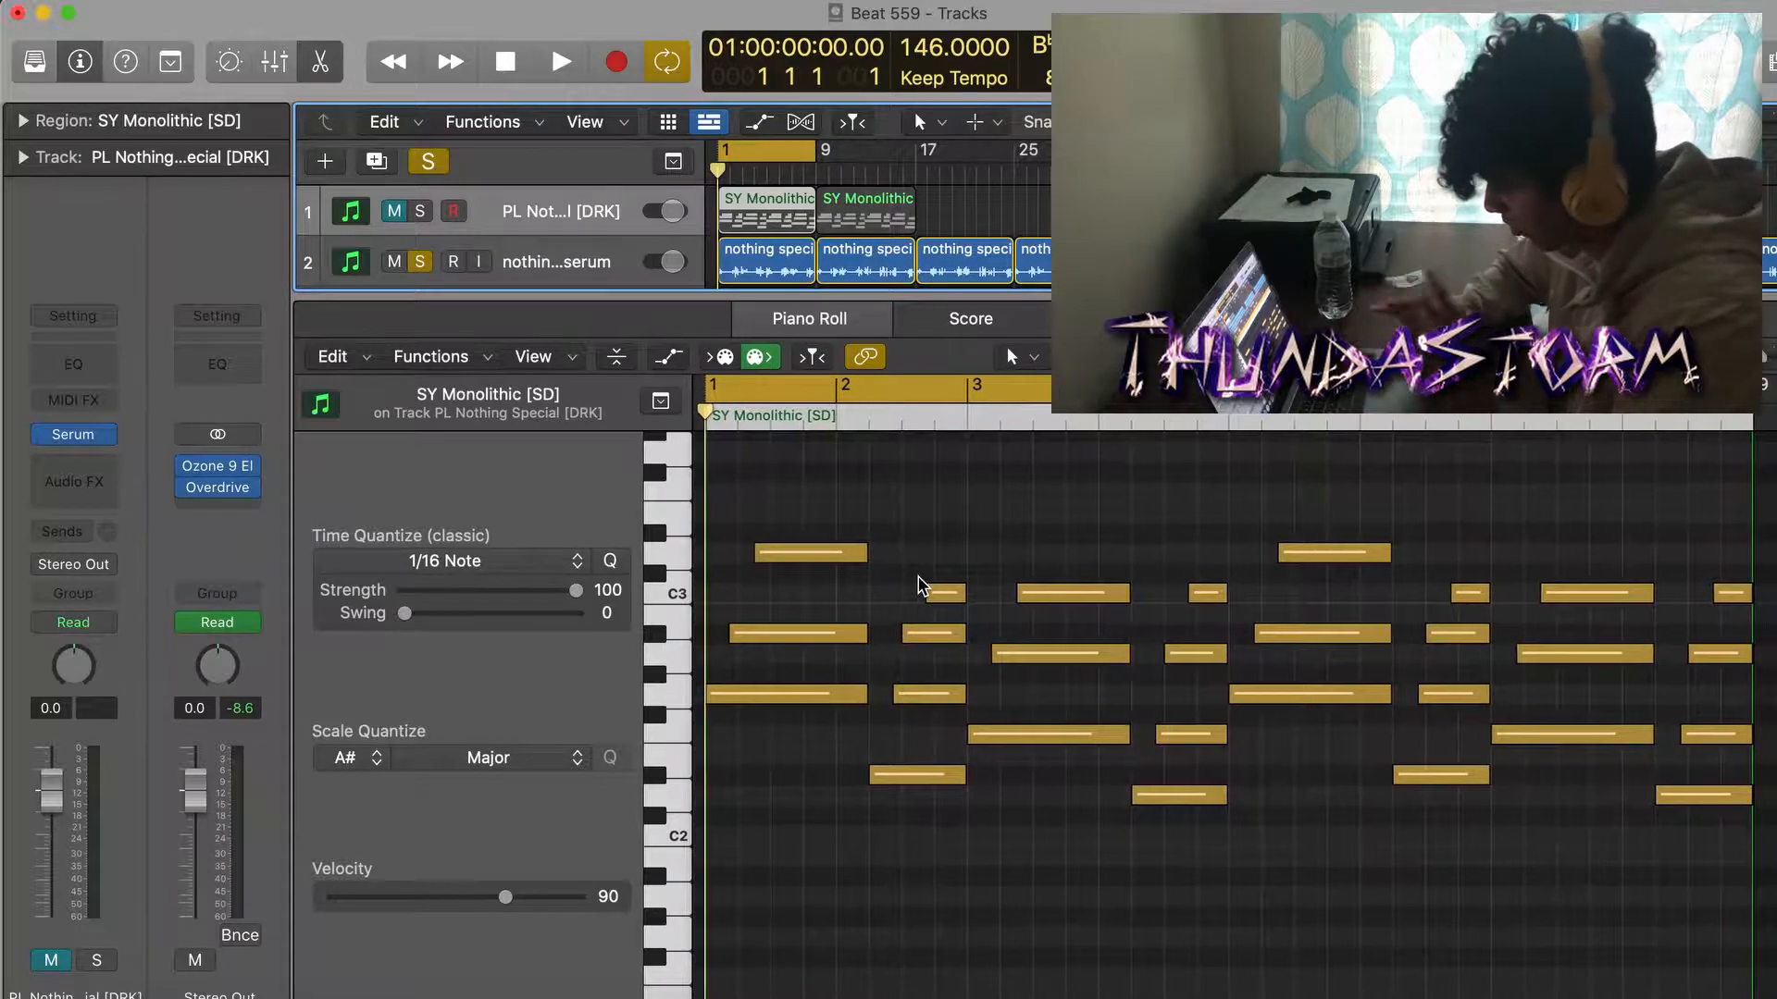
pyautogui.click(892, 505)
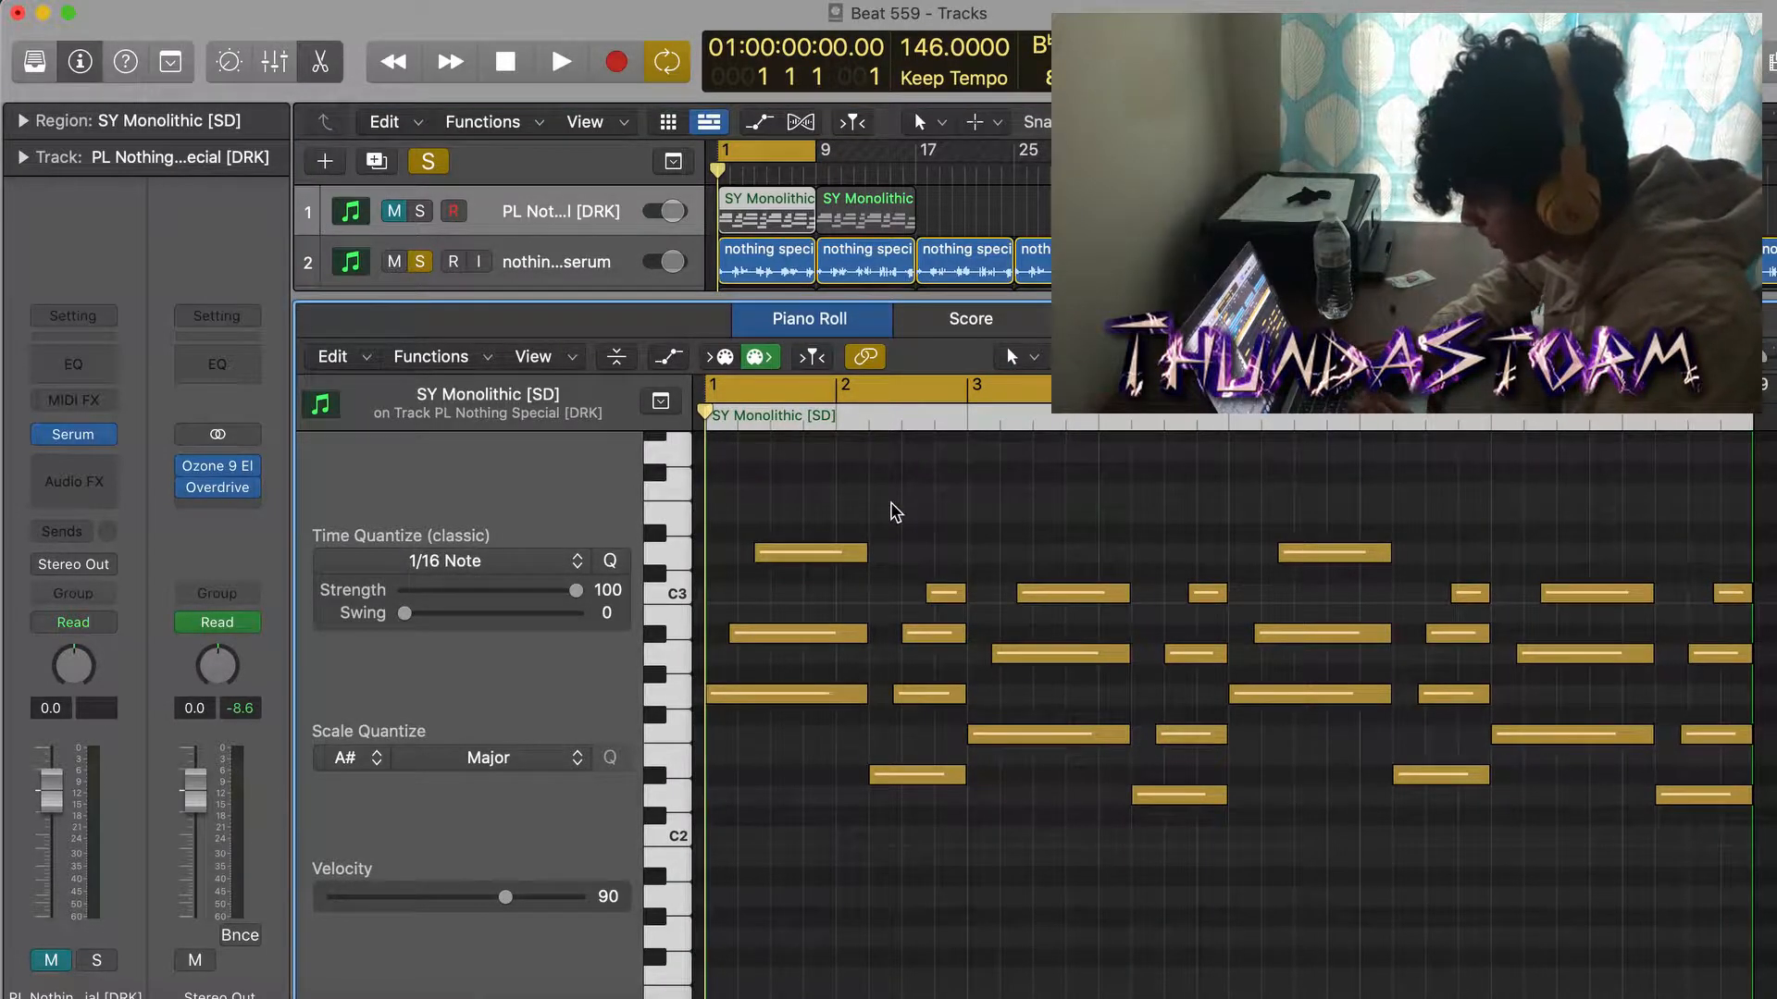
pyautogui.press('space')
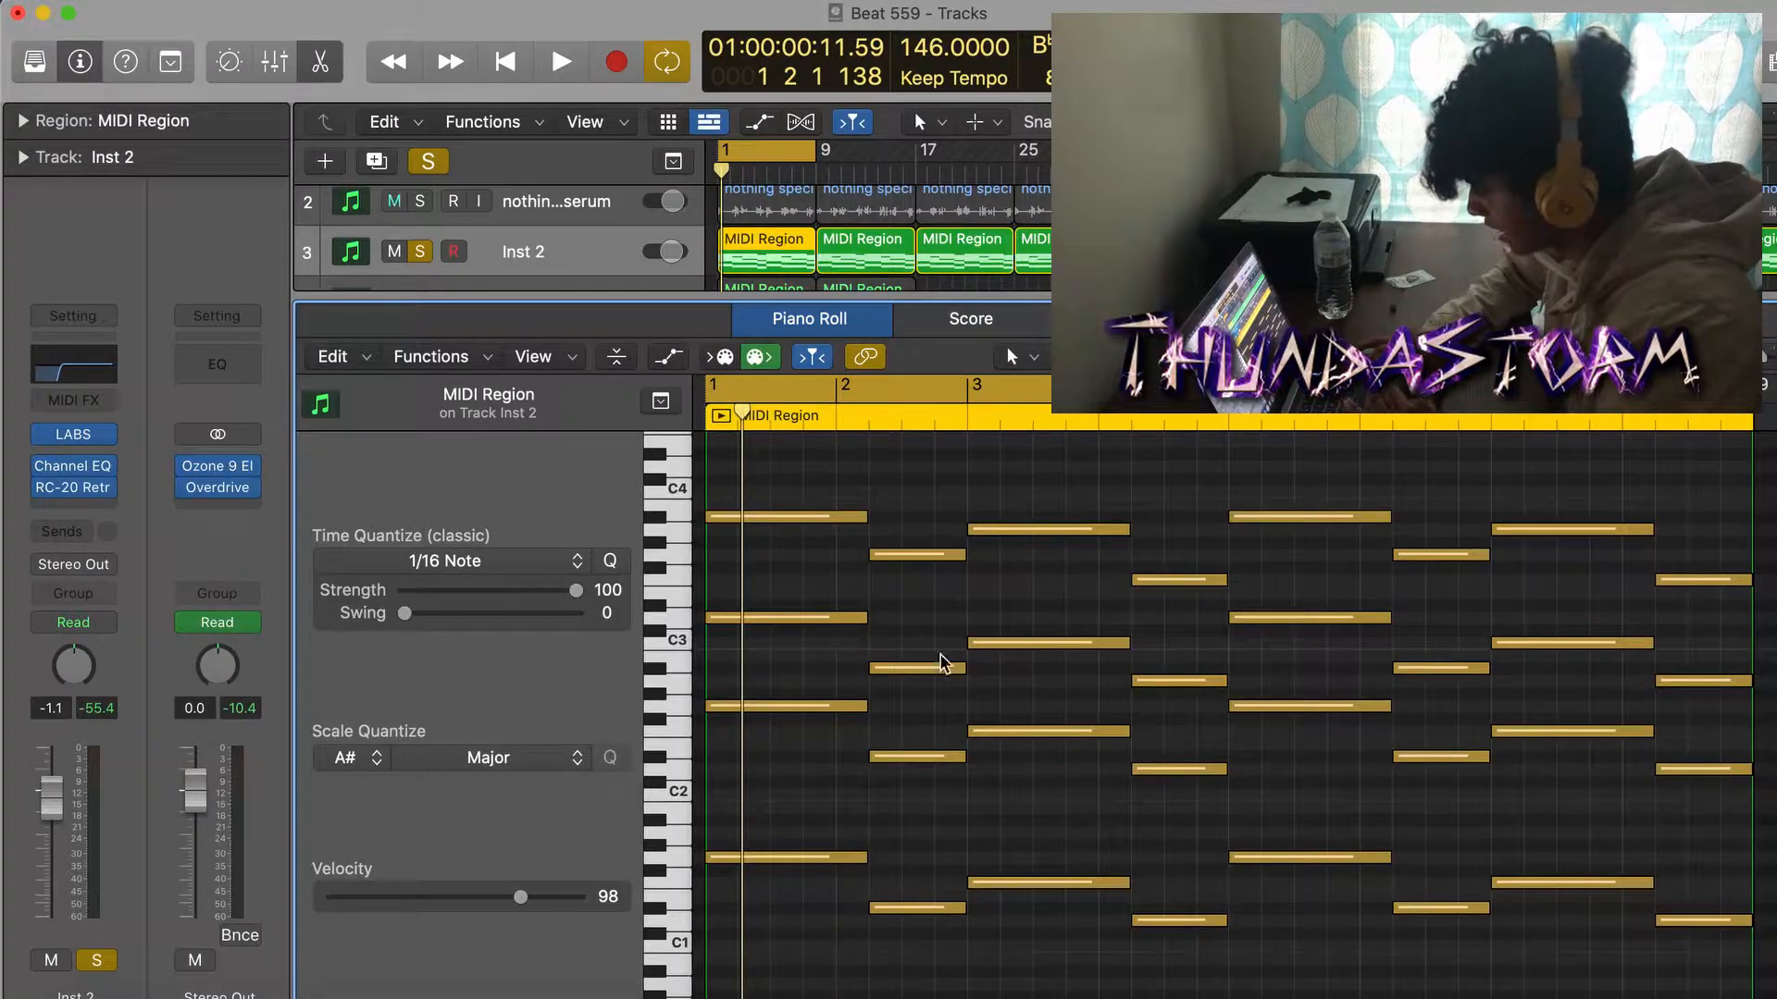
# - Try the four top notes of the first half of the Inst 2 region one octave lower, and return them to their pitch
pyautogui.moveTo(1184, 618); pyautogui.dragTo(647, 482)
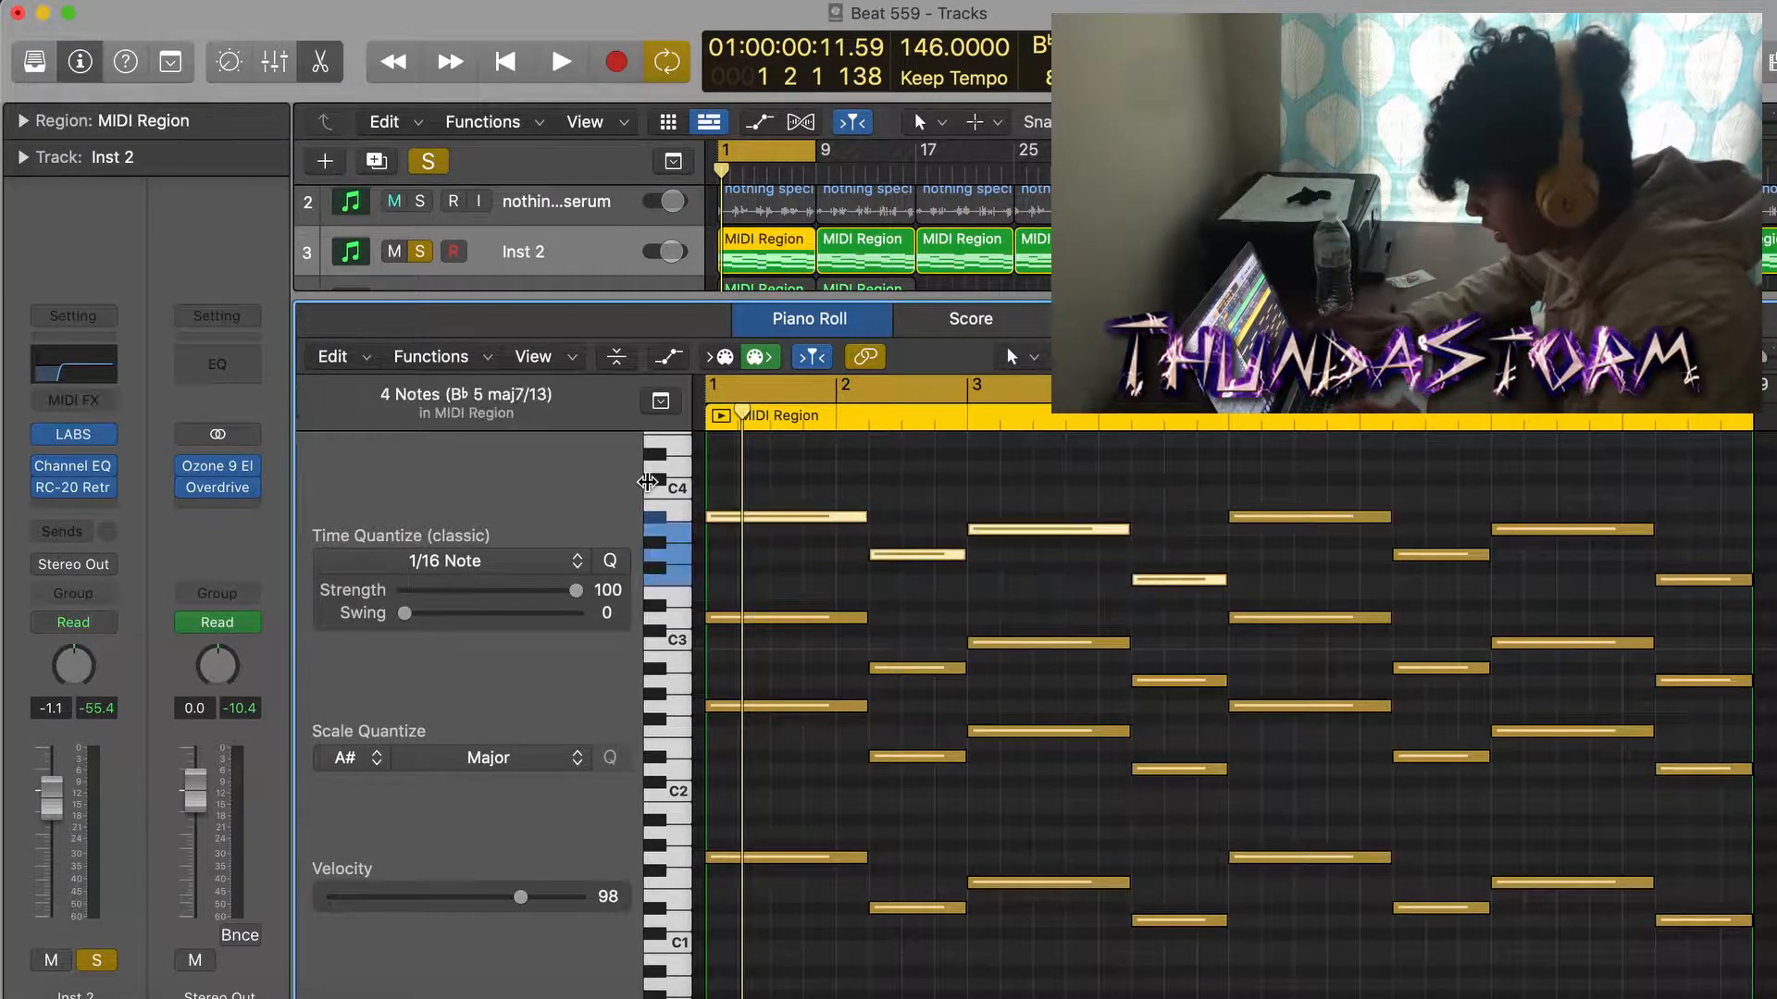
pyautogui.hotkey('alt', 'shift', 'Down')
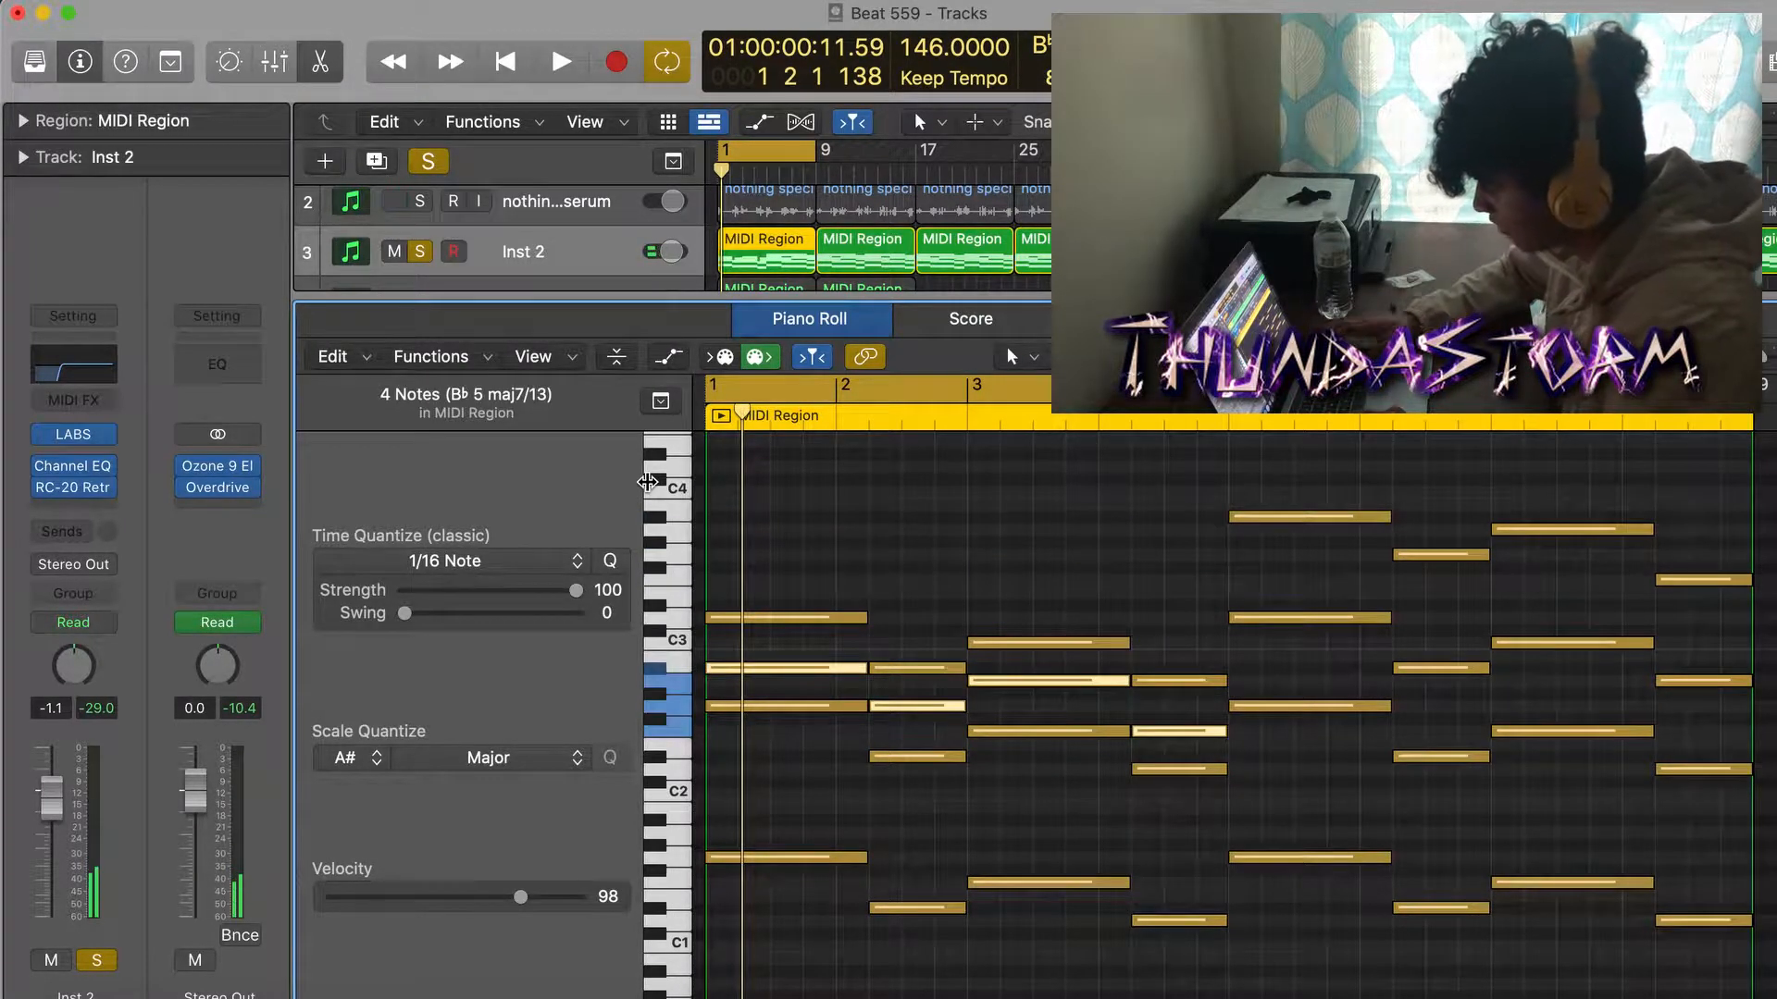
pyautogui.hotkey('alt', 'shift', 'Up')
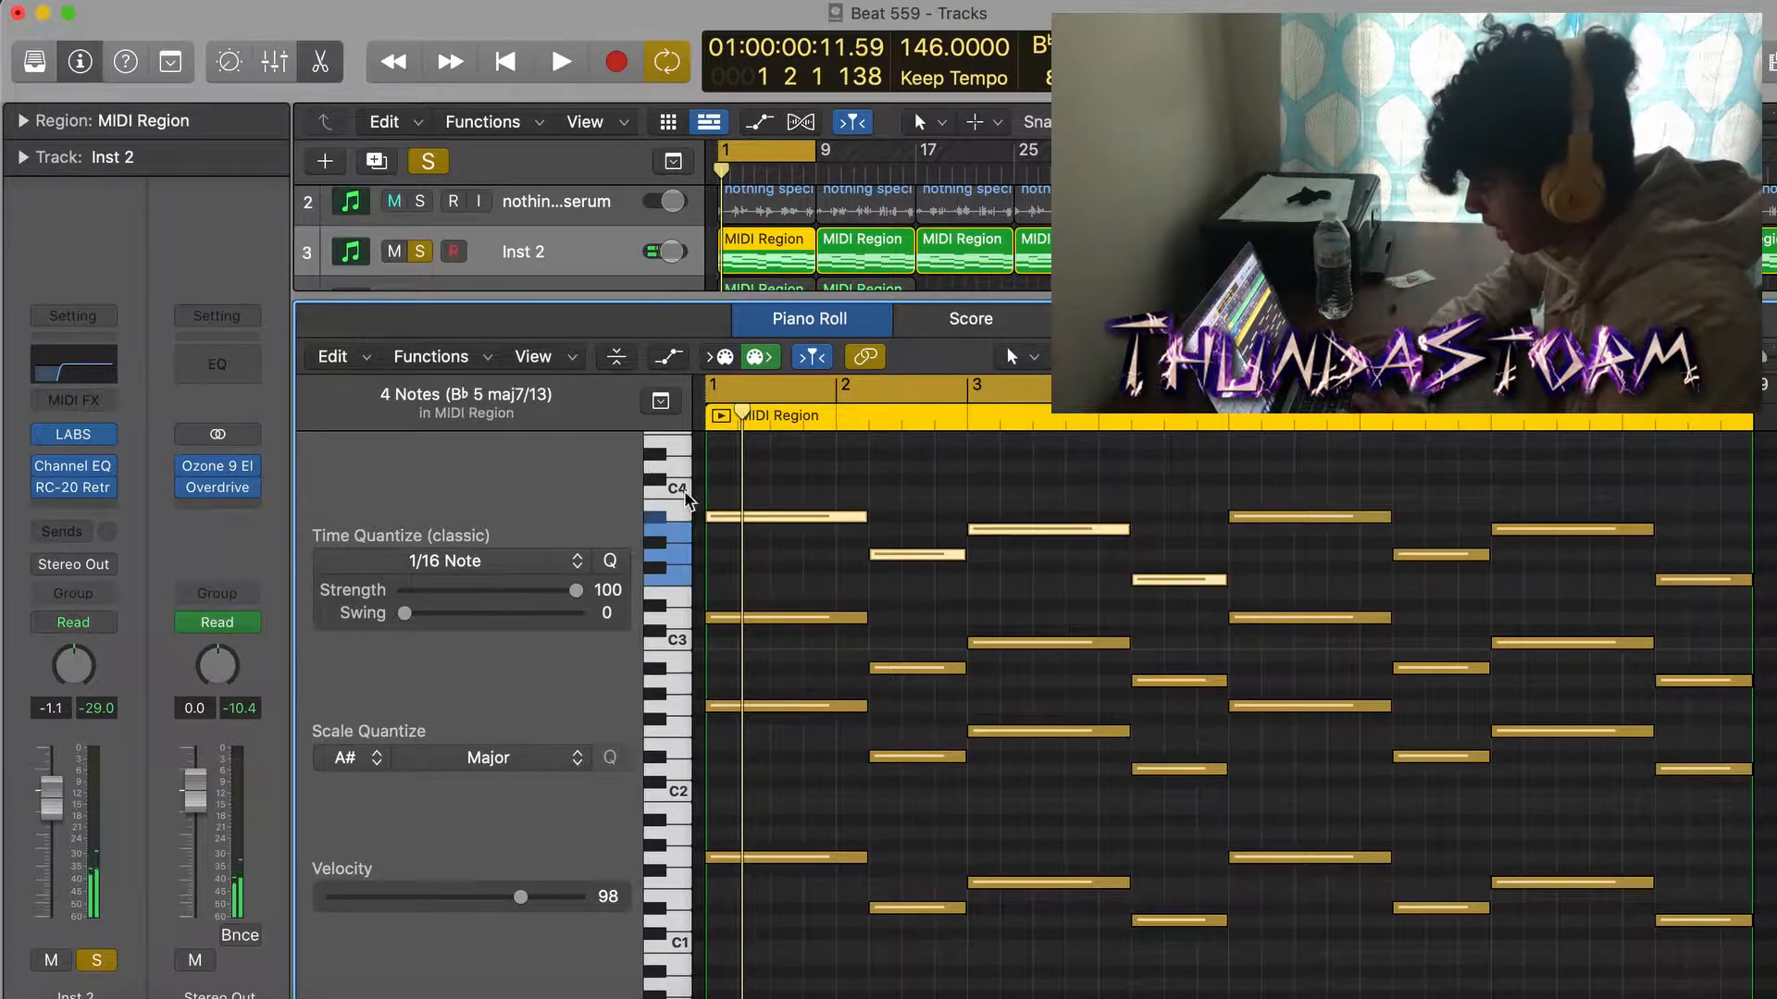
pyautogui.click(801, 573)
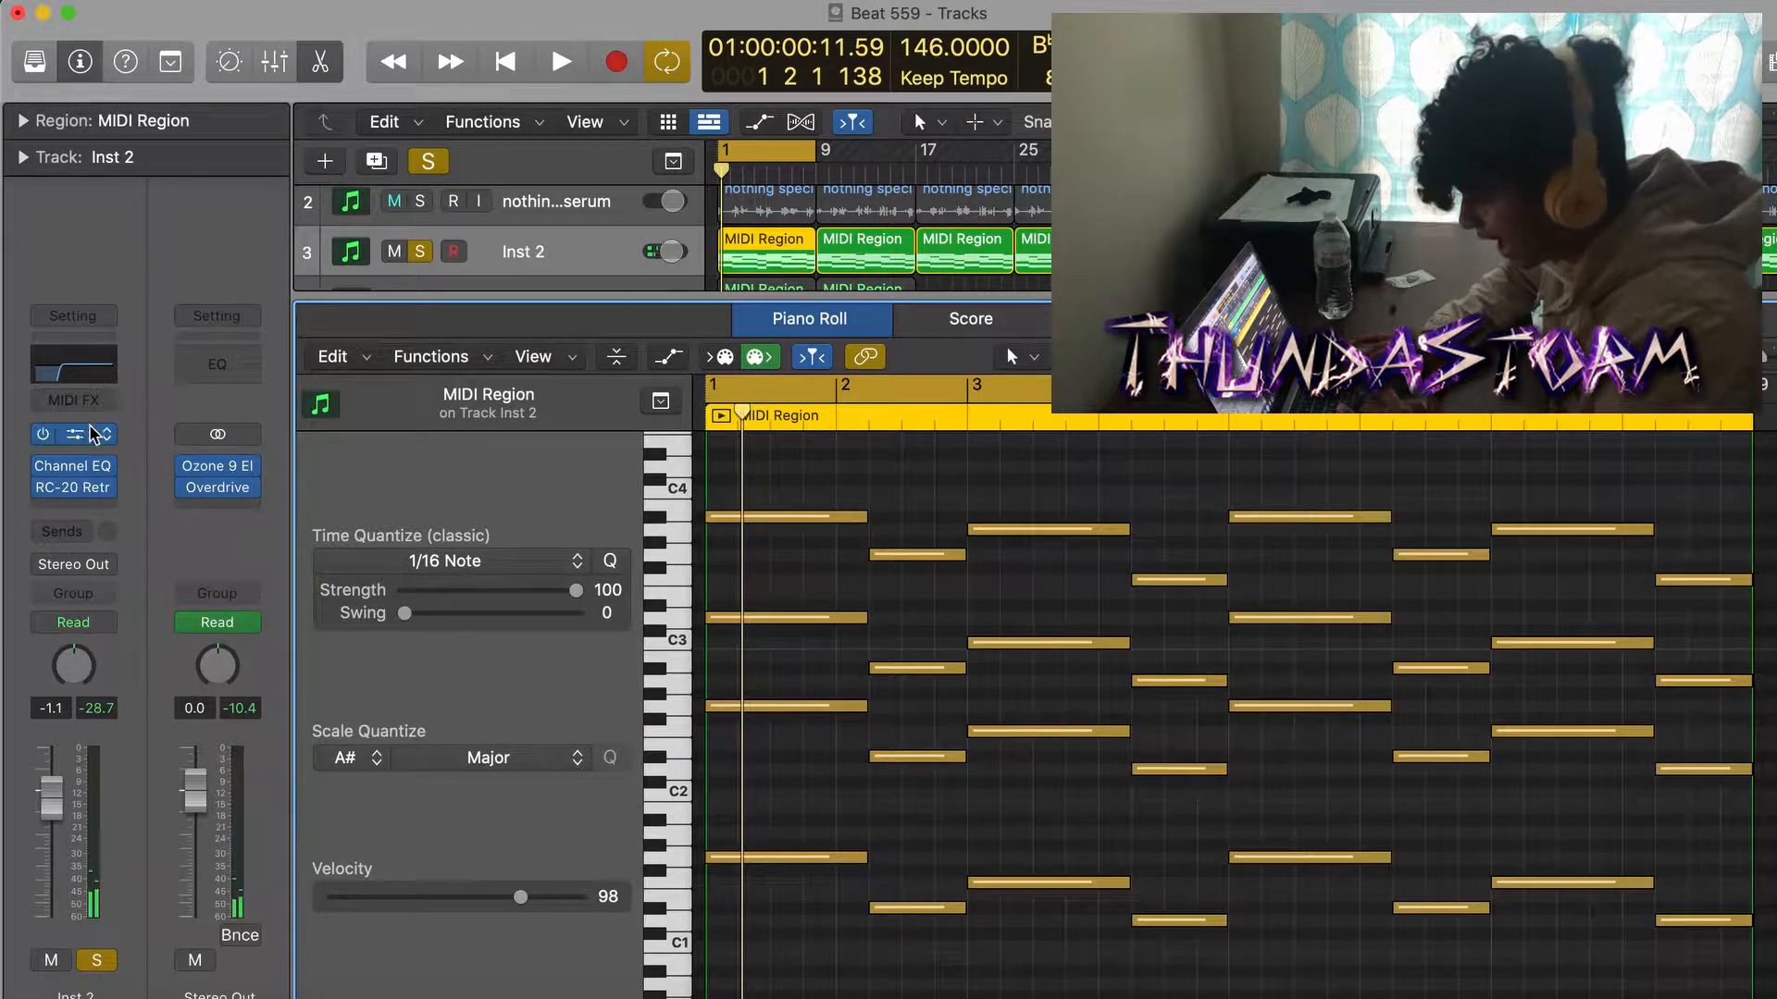
# - Inspect the Channel EQ and RC-20 Retro Color settings on Inst 2, close both plug-ins and play the part
pyautogui.click(79, 465)
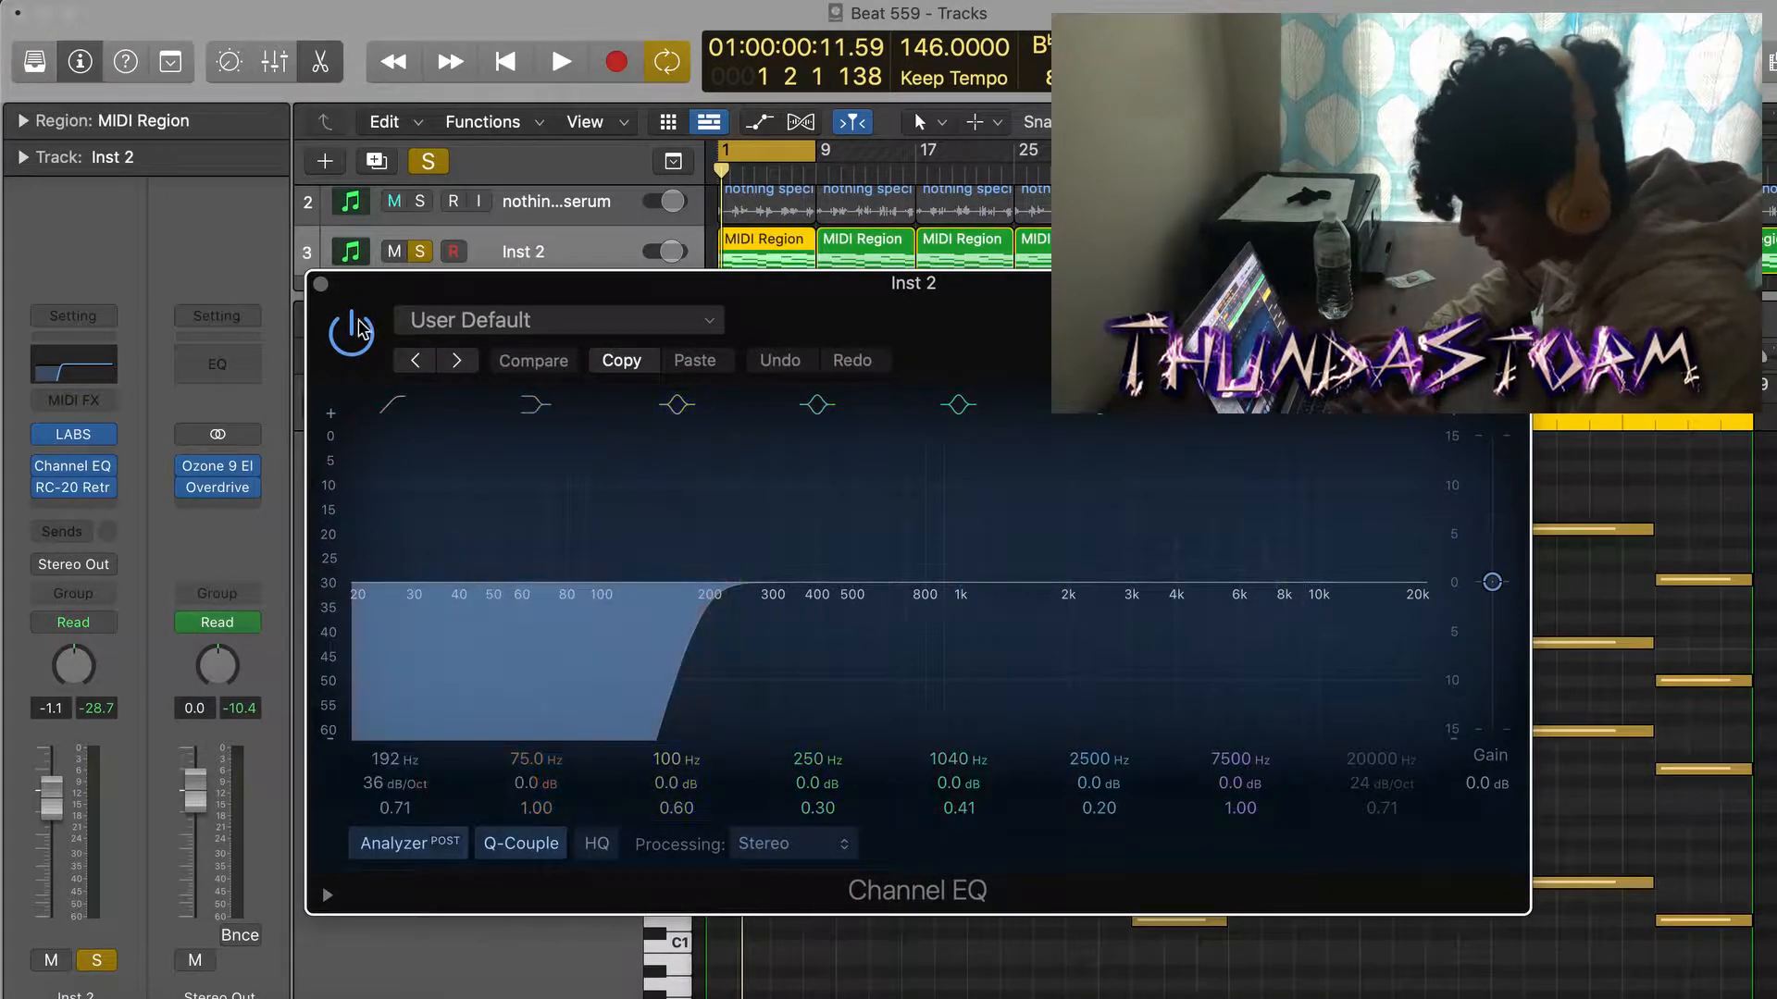
pyautogui.click(321, 284)
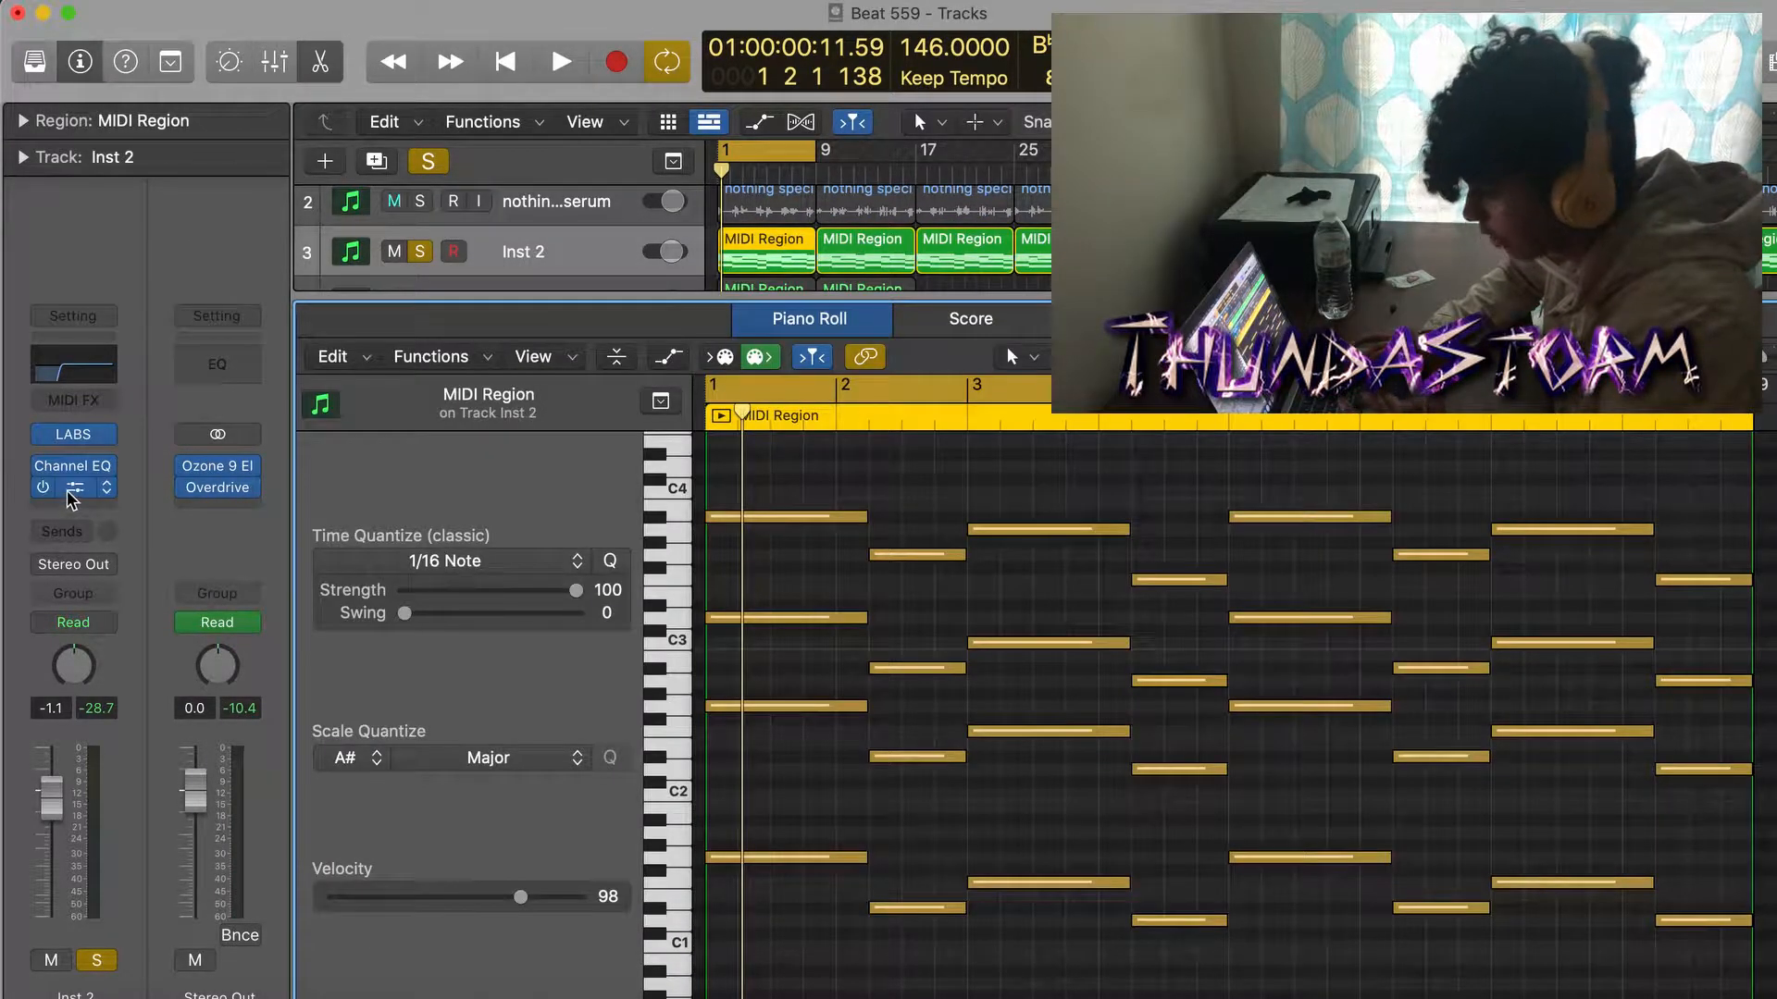
pyautogui.click(72, 491)
pyautogui.moveTo(1166, 91); pyautogui.dragTo(1105, 89)
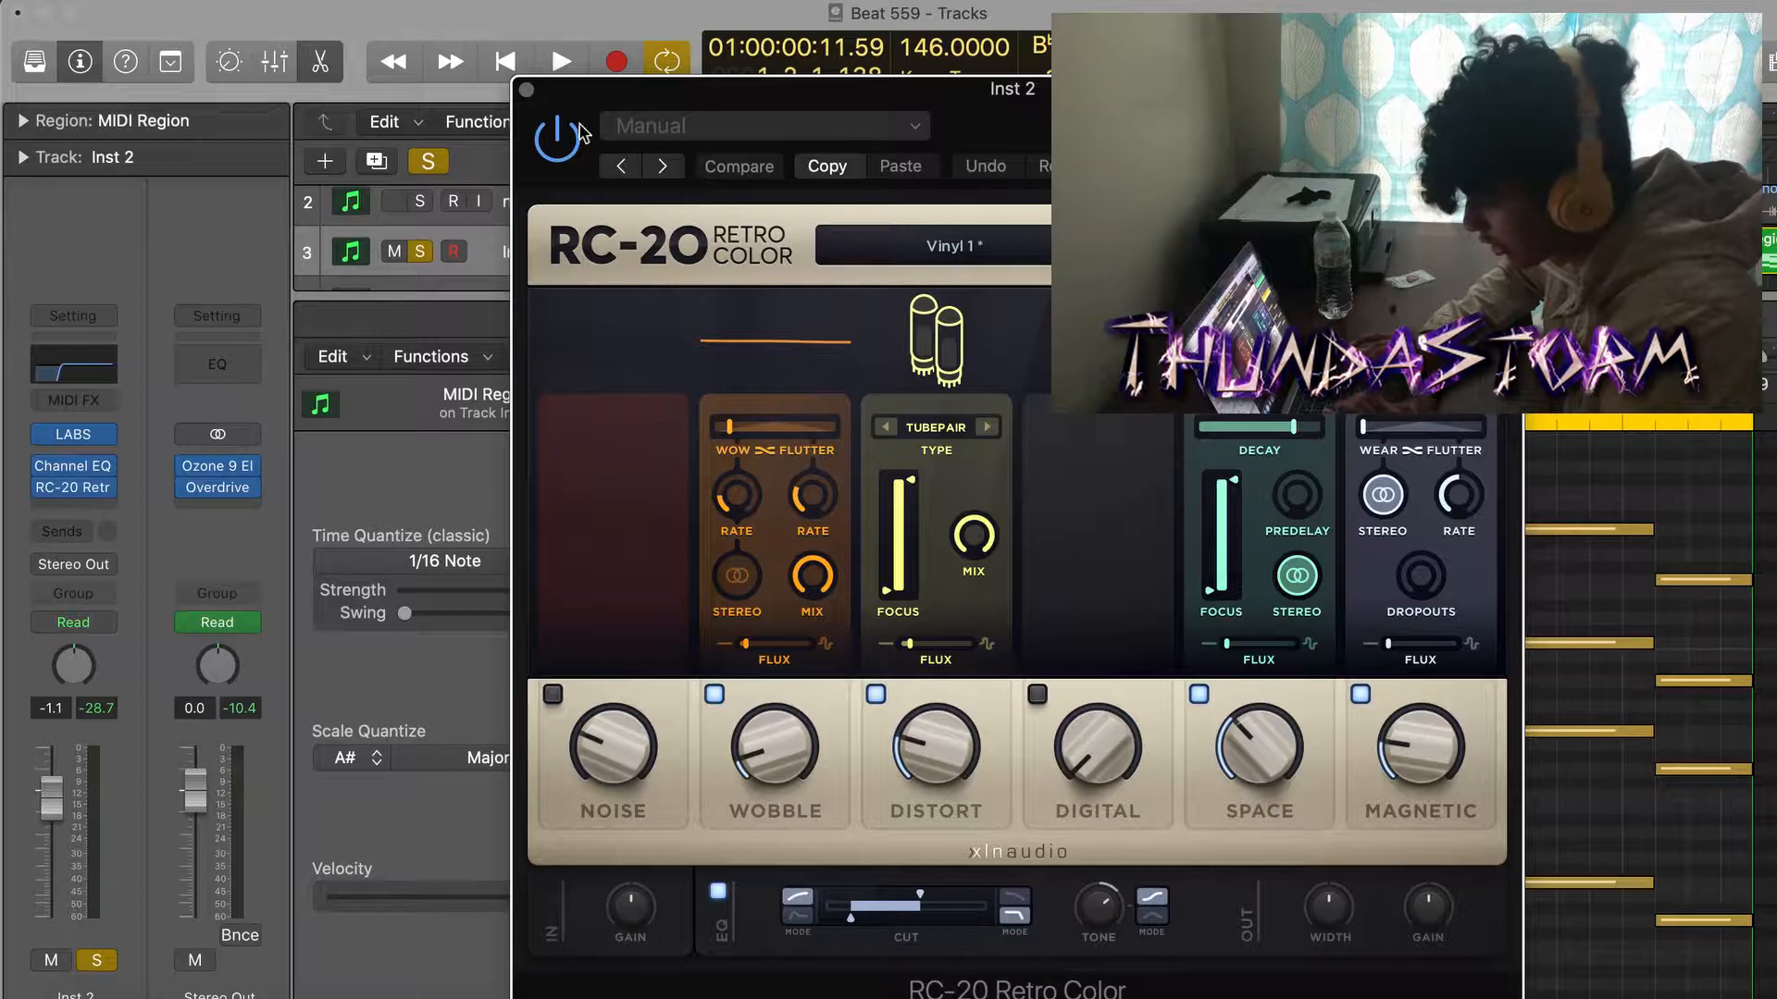
pyautogui.click(526, 90)
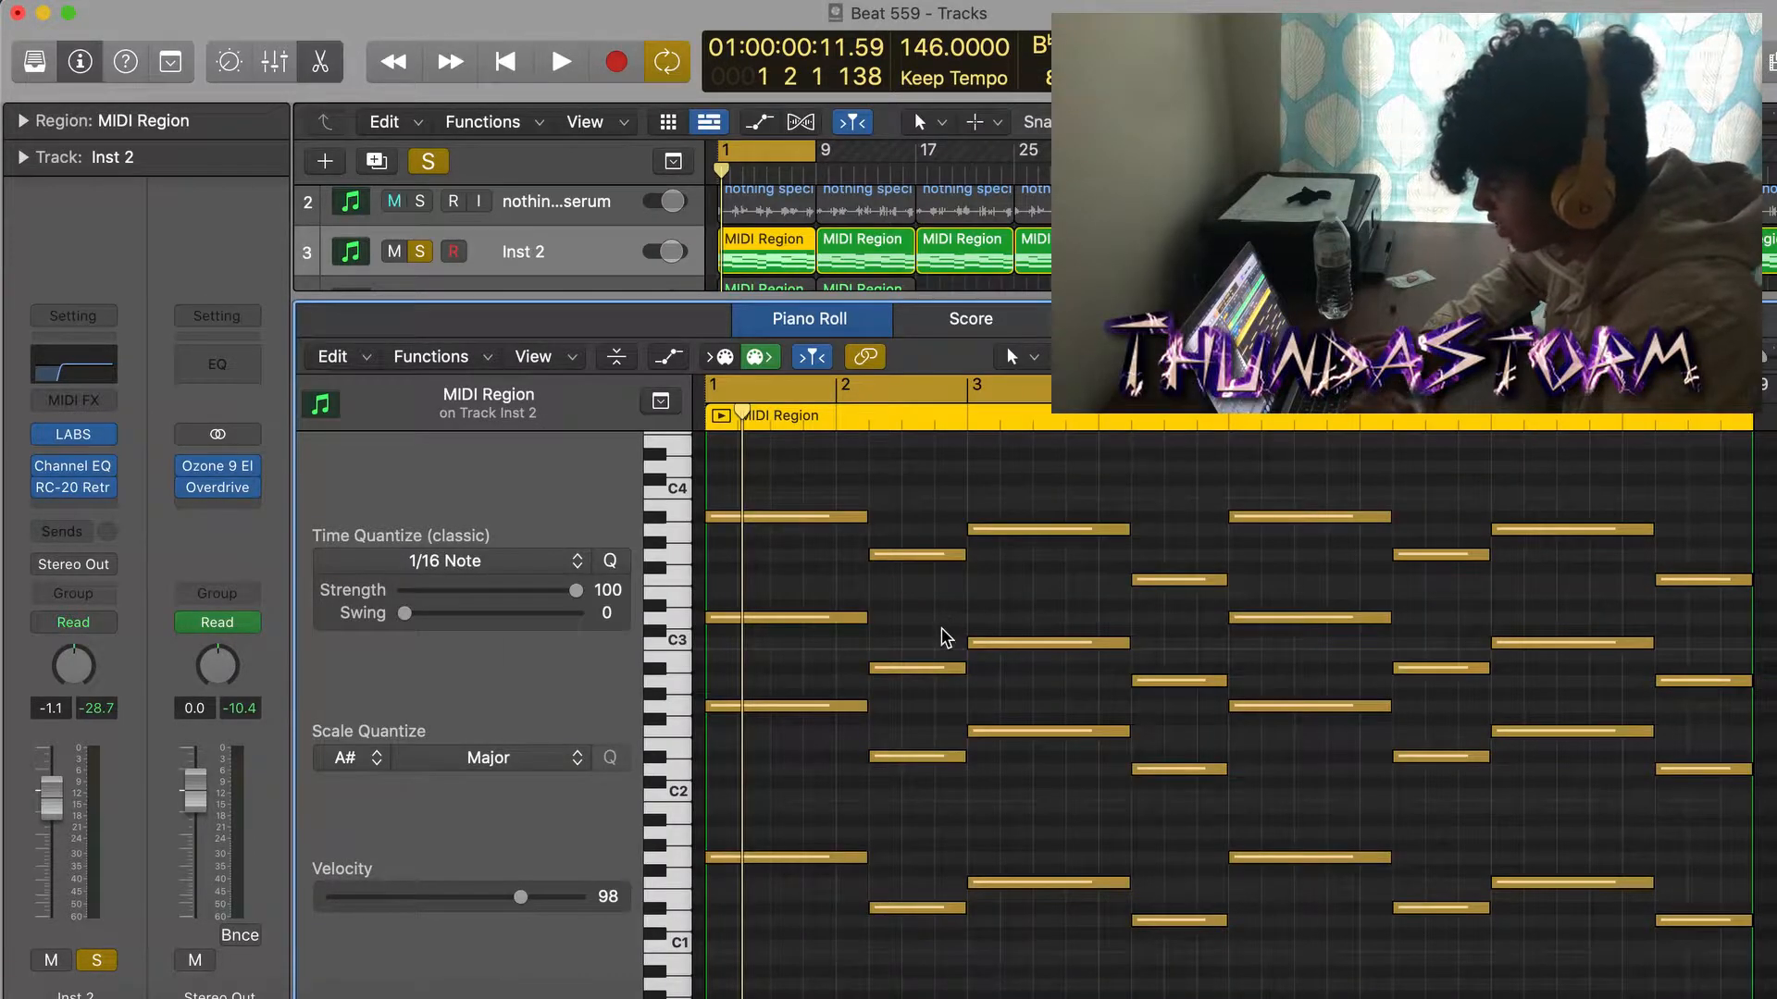
pyautogui.press('space')
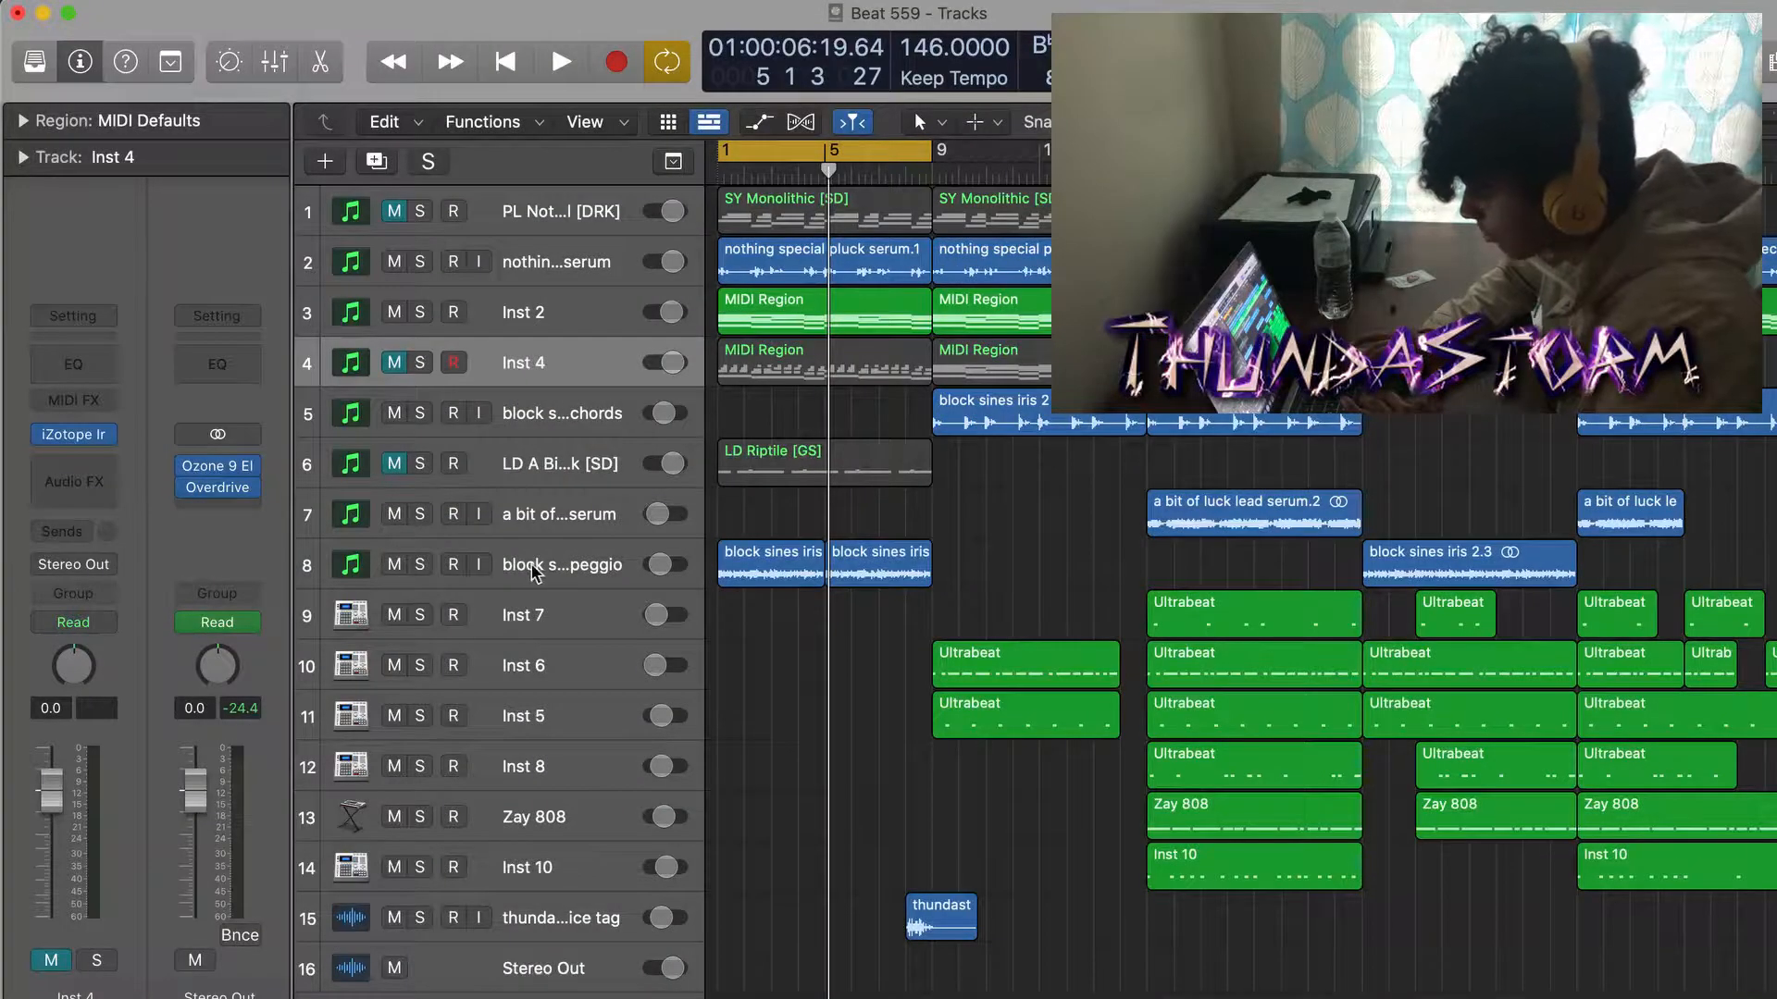
# - Solo the block sines arpeggio track and play it with the first Inst 4 region's notes displayed in the Piano Roll
pyautogui.click(419, 567)
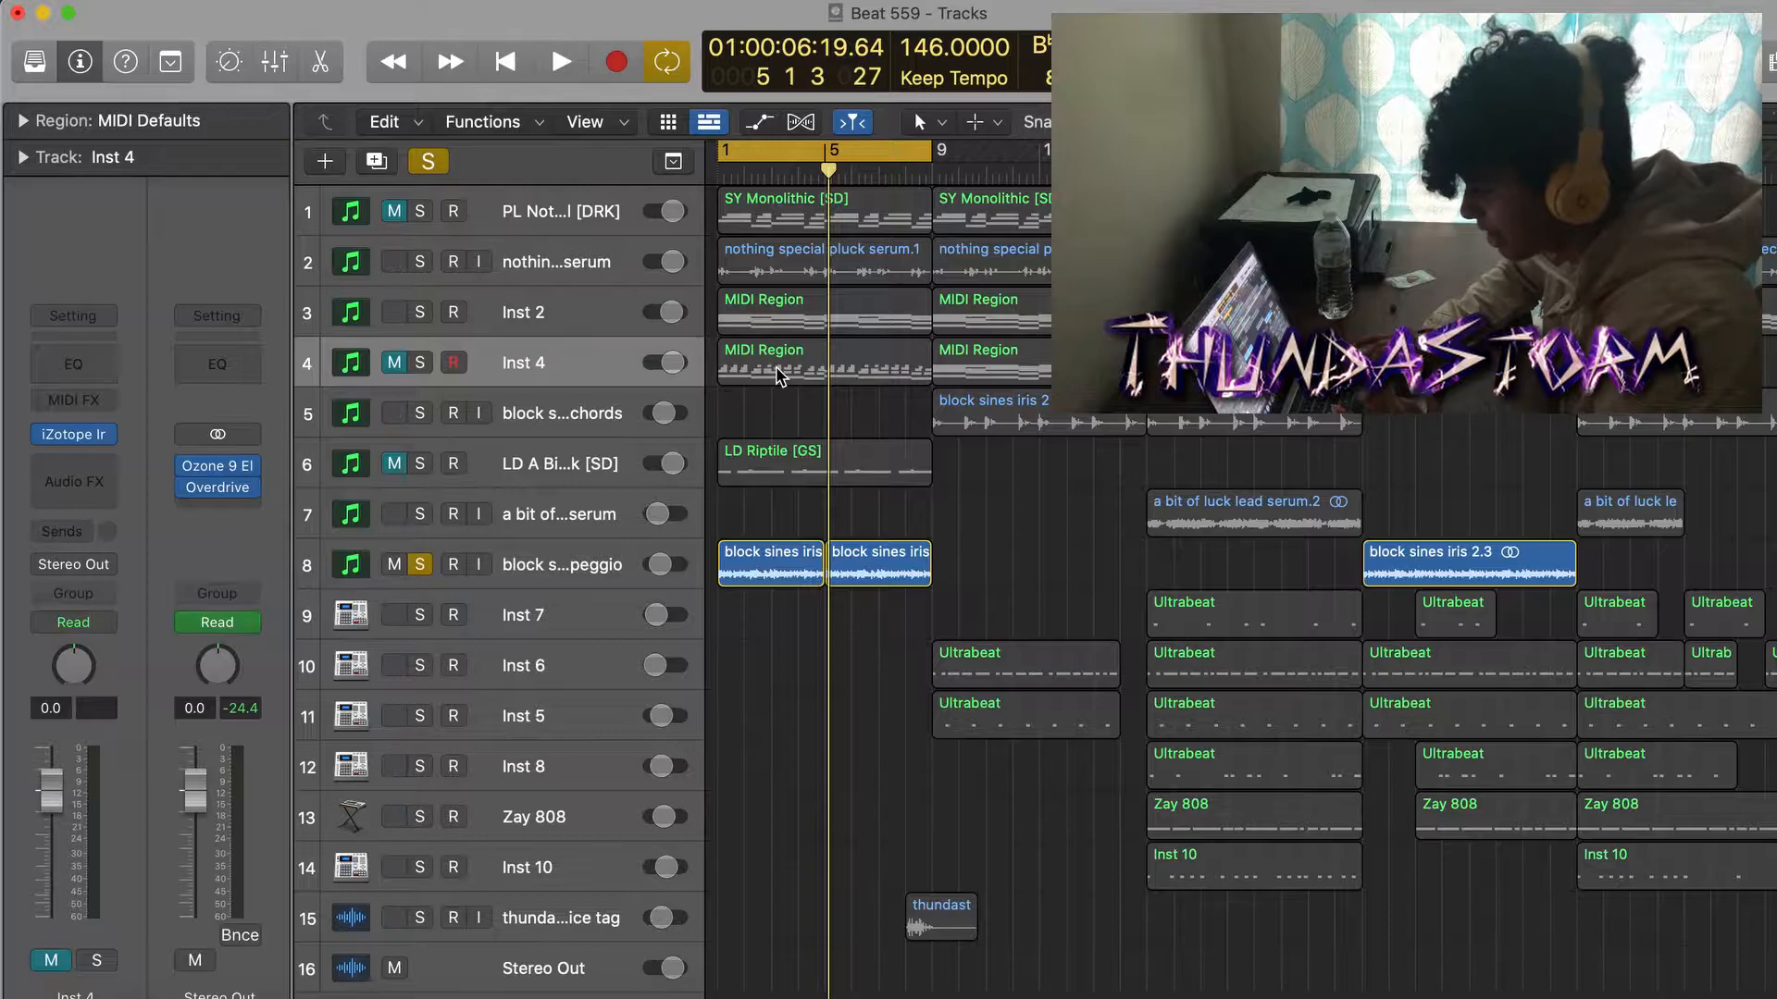
pyautogui.click(562, 570)
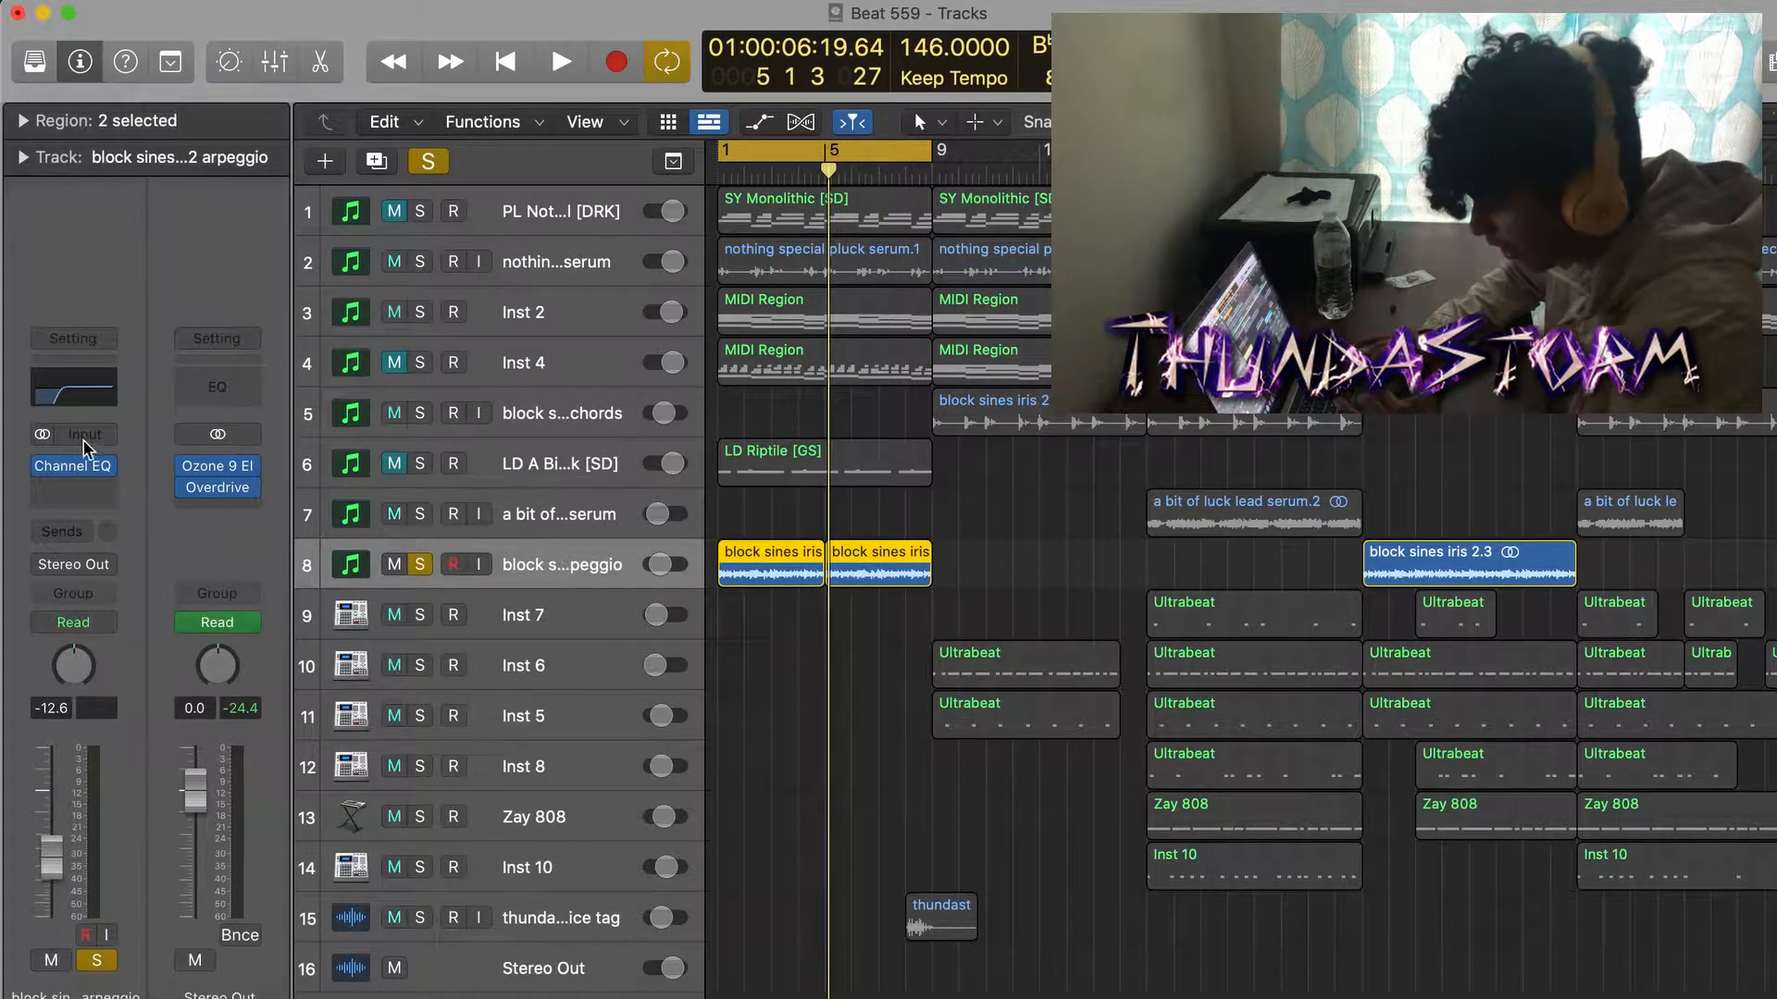
pyautogui.doubleClick(862, 368)
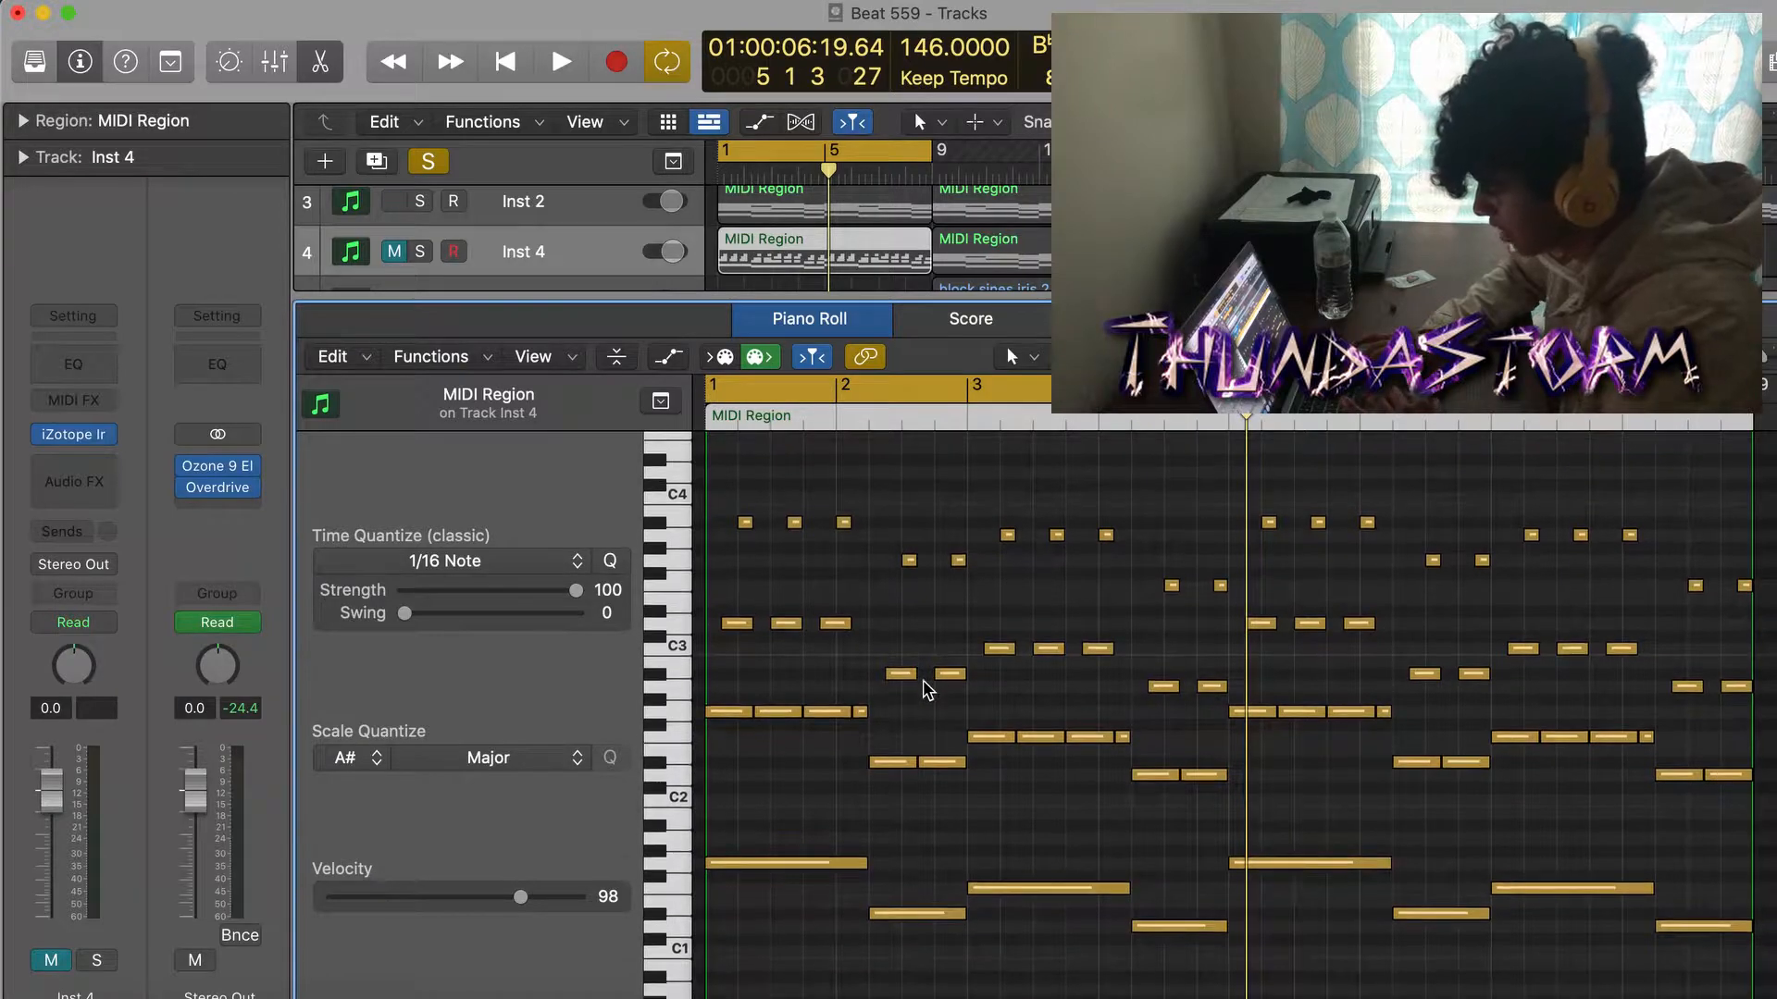
pyautogui.press('space')
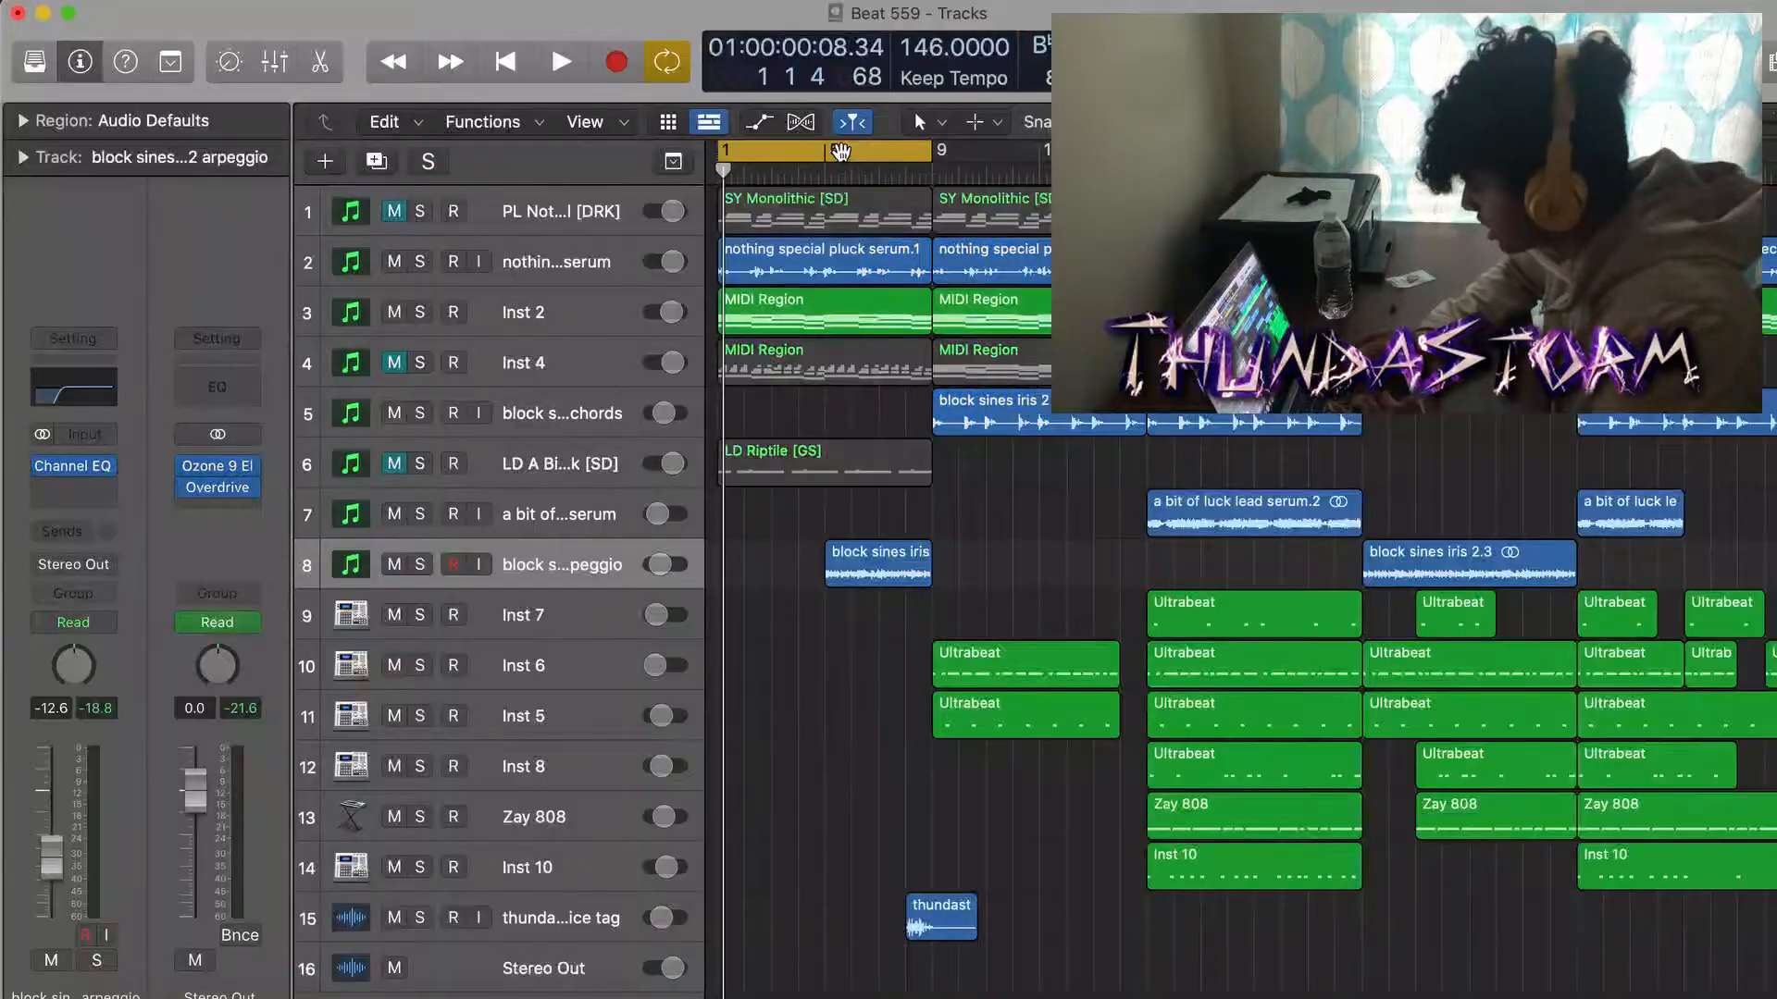
# - Move the cycle range to start at bar 9 and solo the block sines iris 2 chords track
pyautogui.moveTo(863, 93); pyautogui.dragTo(1084, 93)
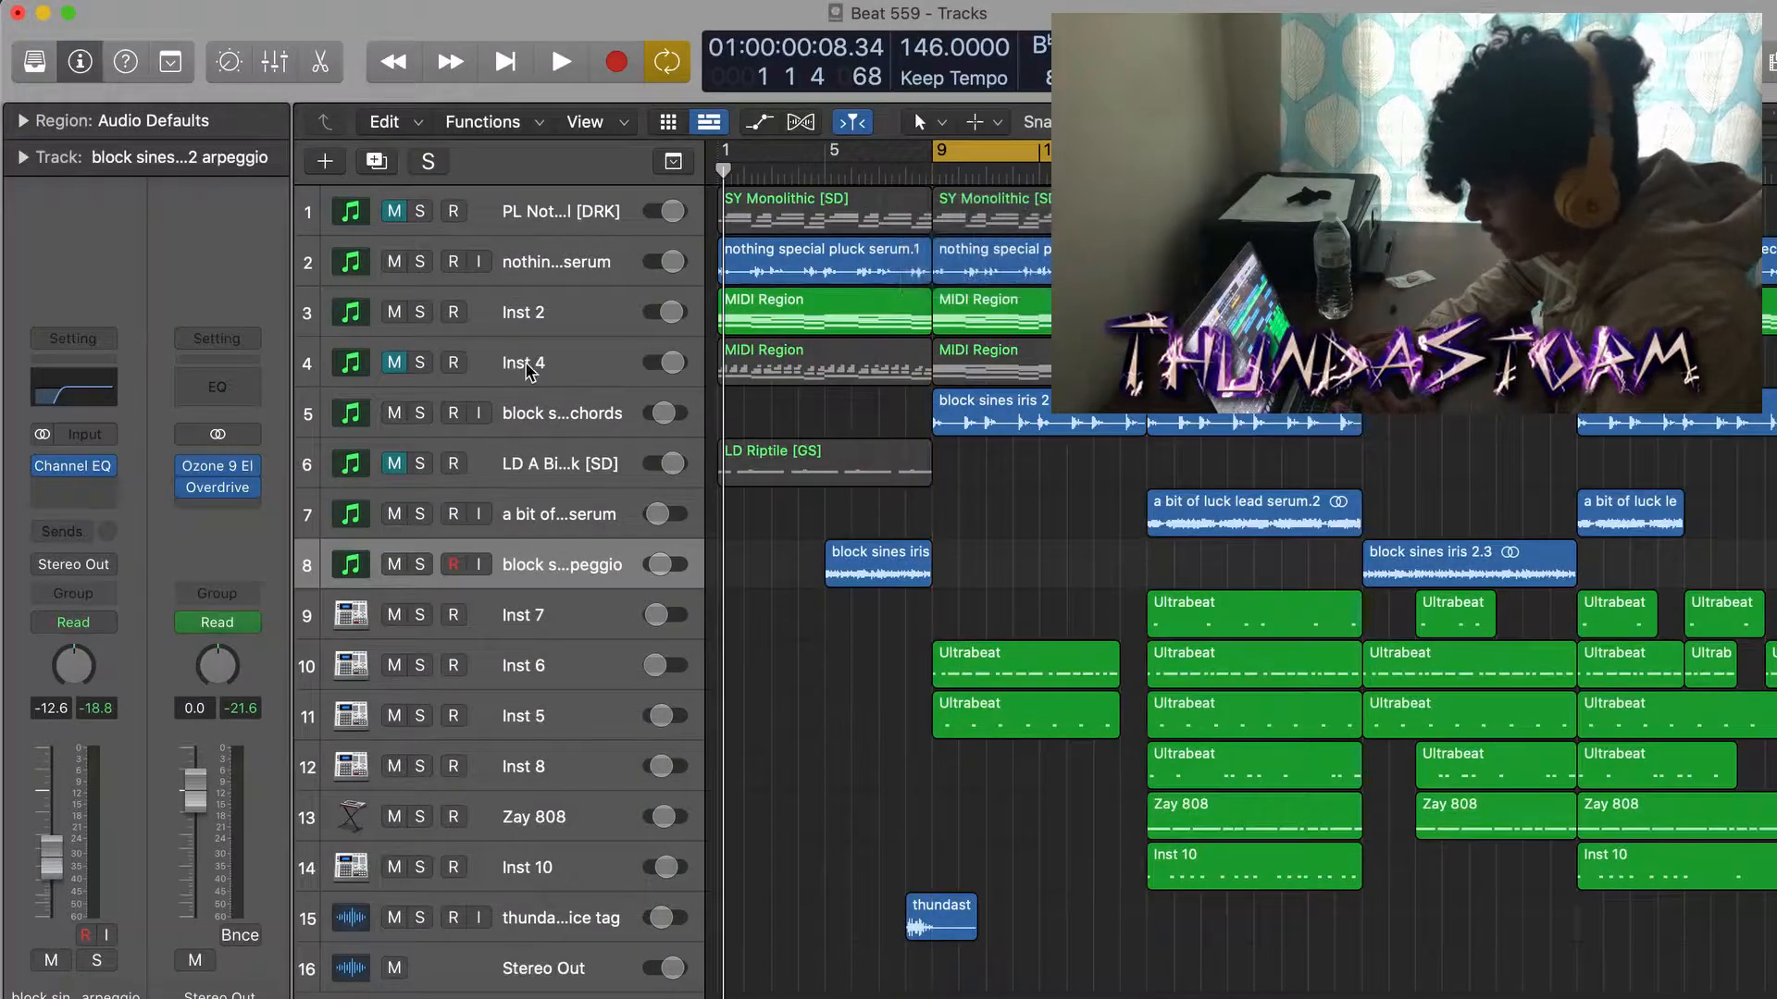
pyautogui.click(539, 418)
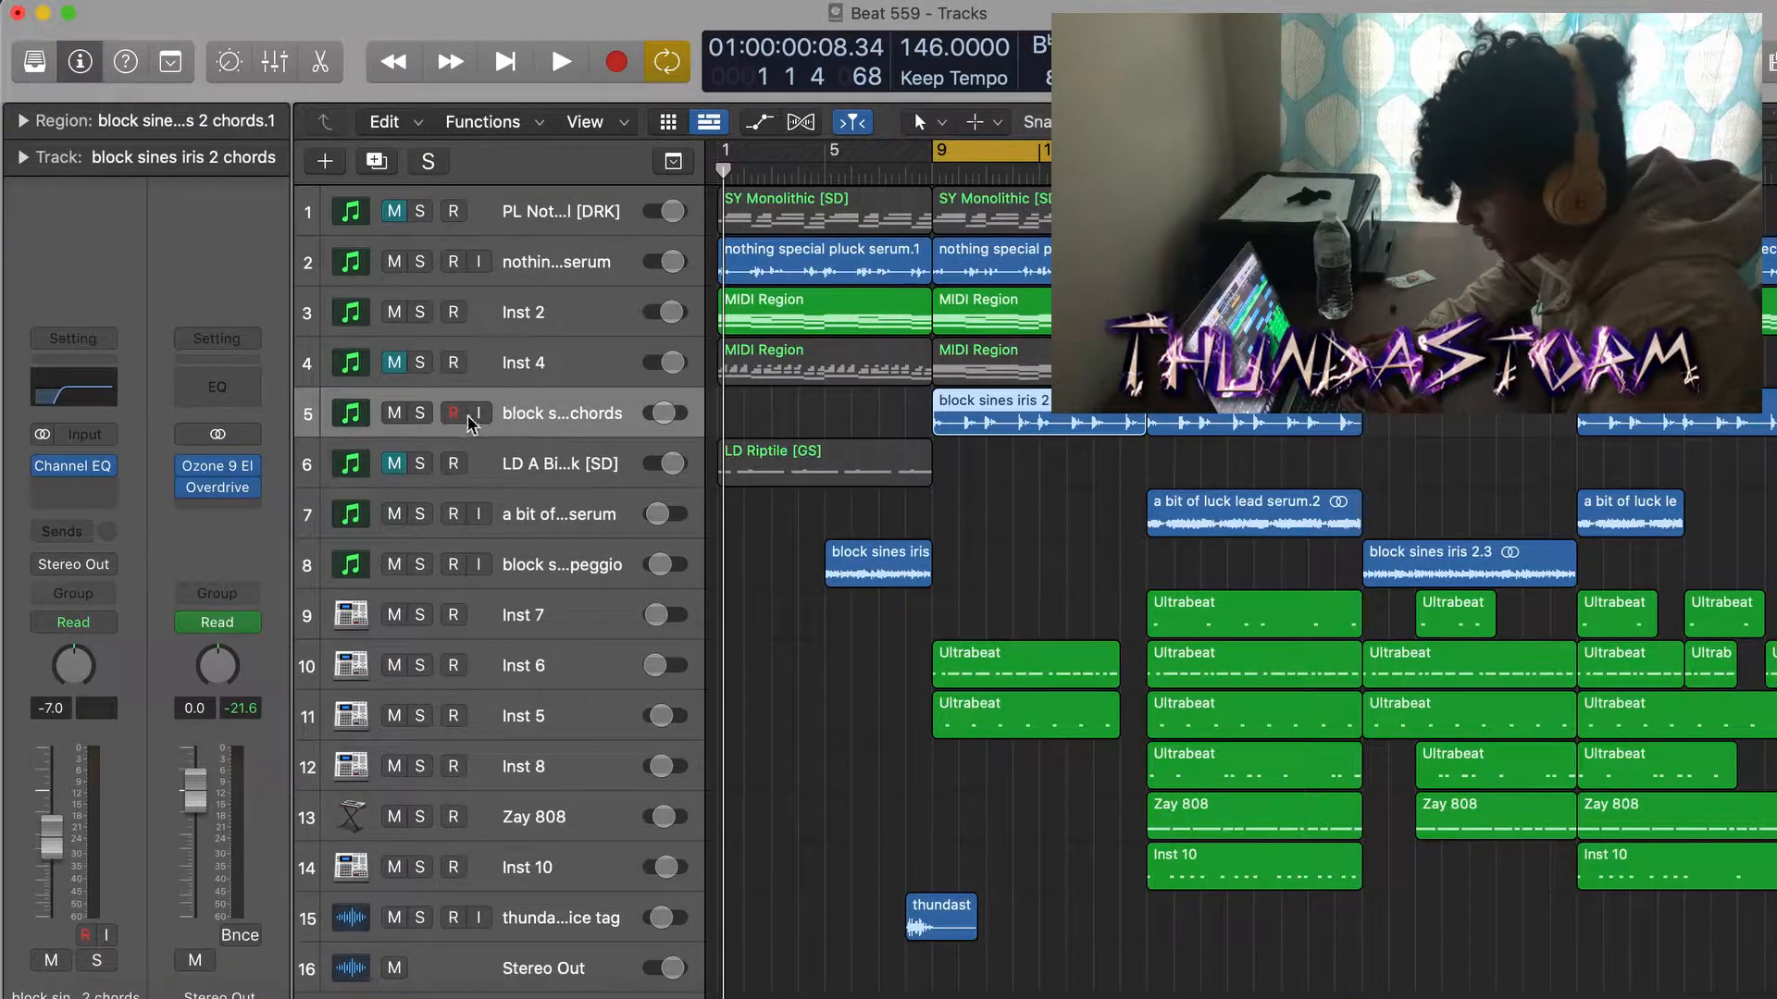
pyautogui.click(419, 412)
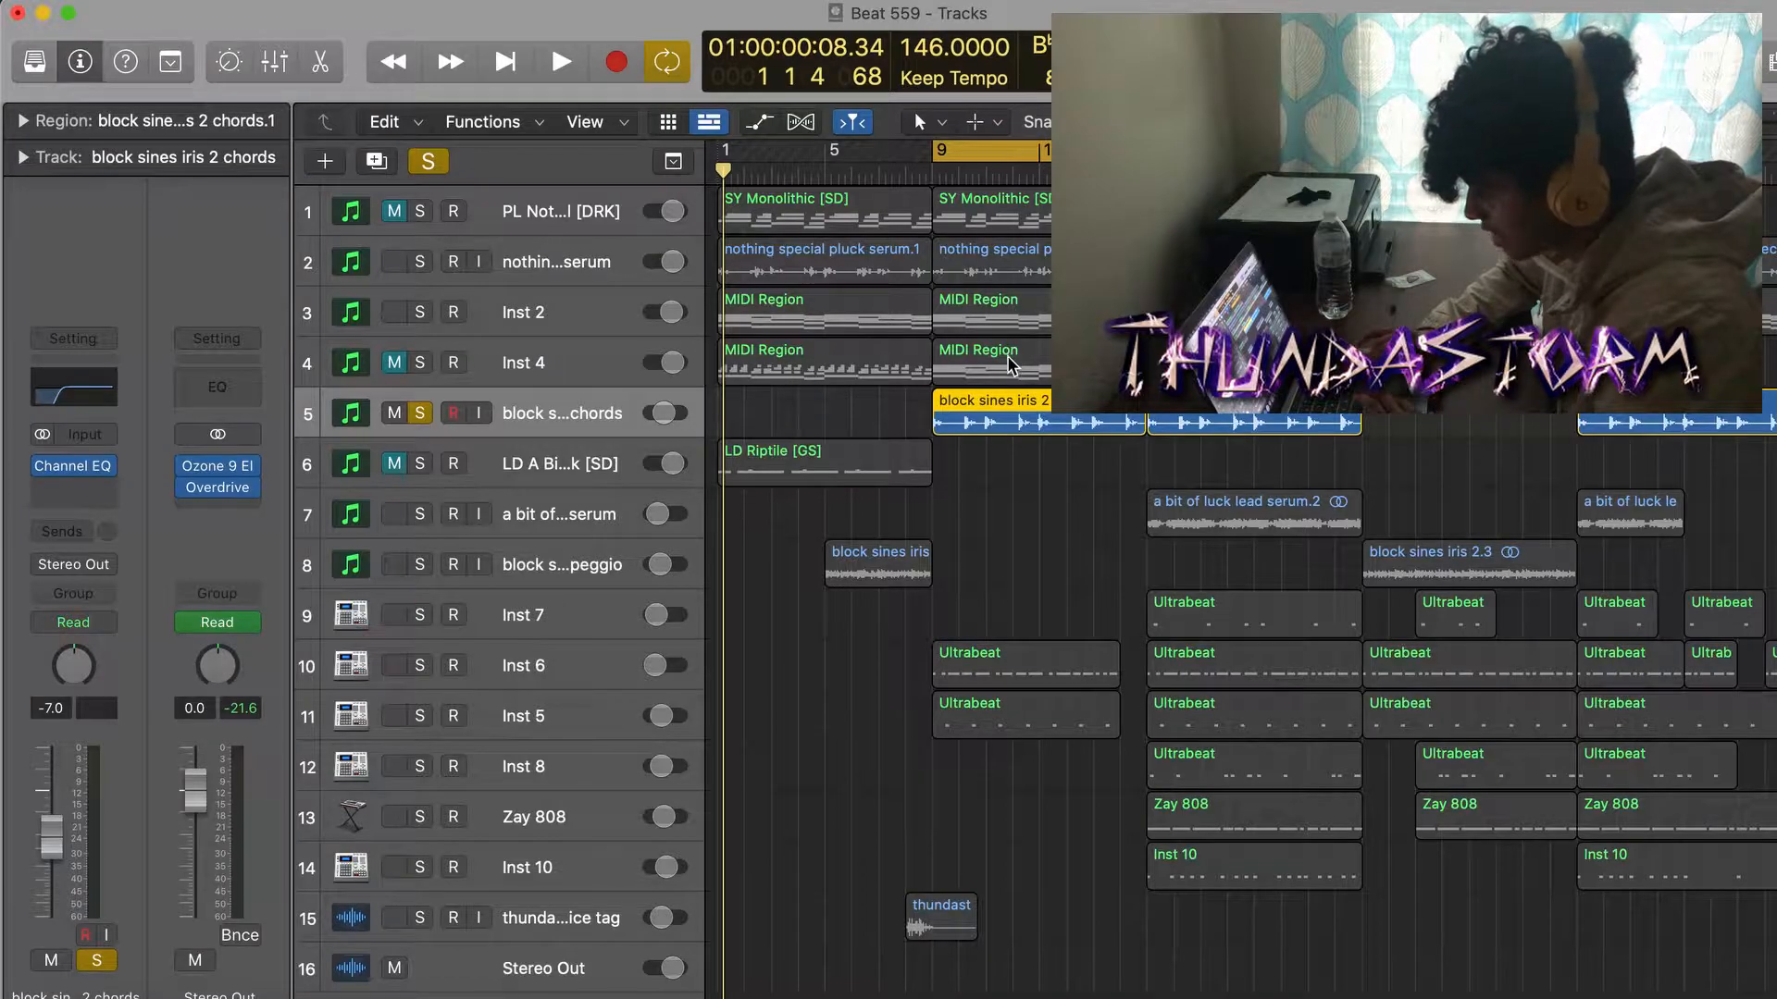
# - Open the Inst 4 region at bar 9 in the Piano Roll and play back the soloed chords
pyautogui.doubleClick(956, 375)
pyautogui.scroll(2, 921, 648)
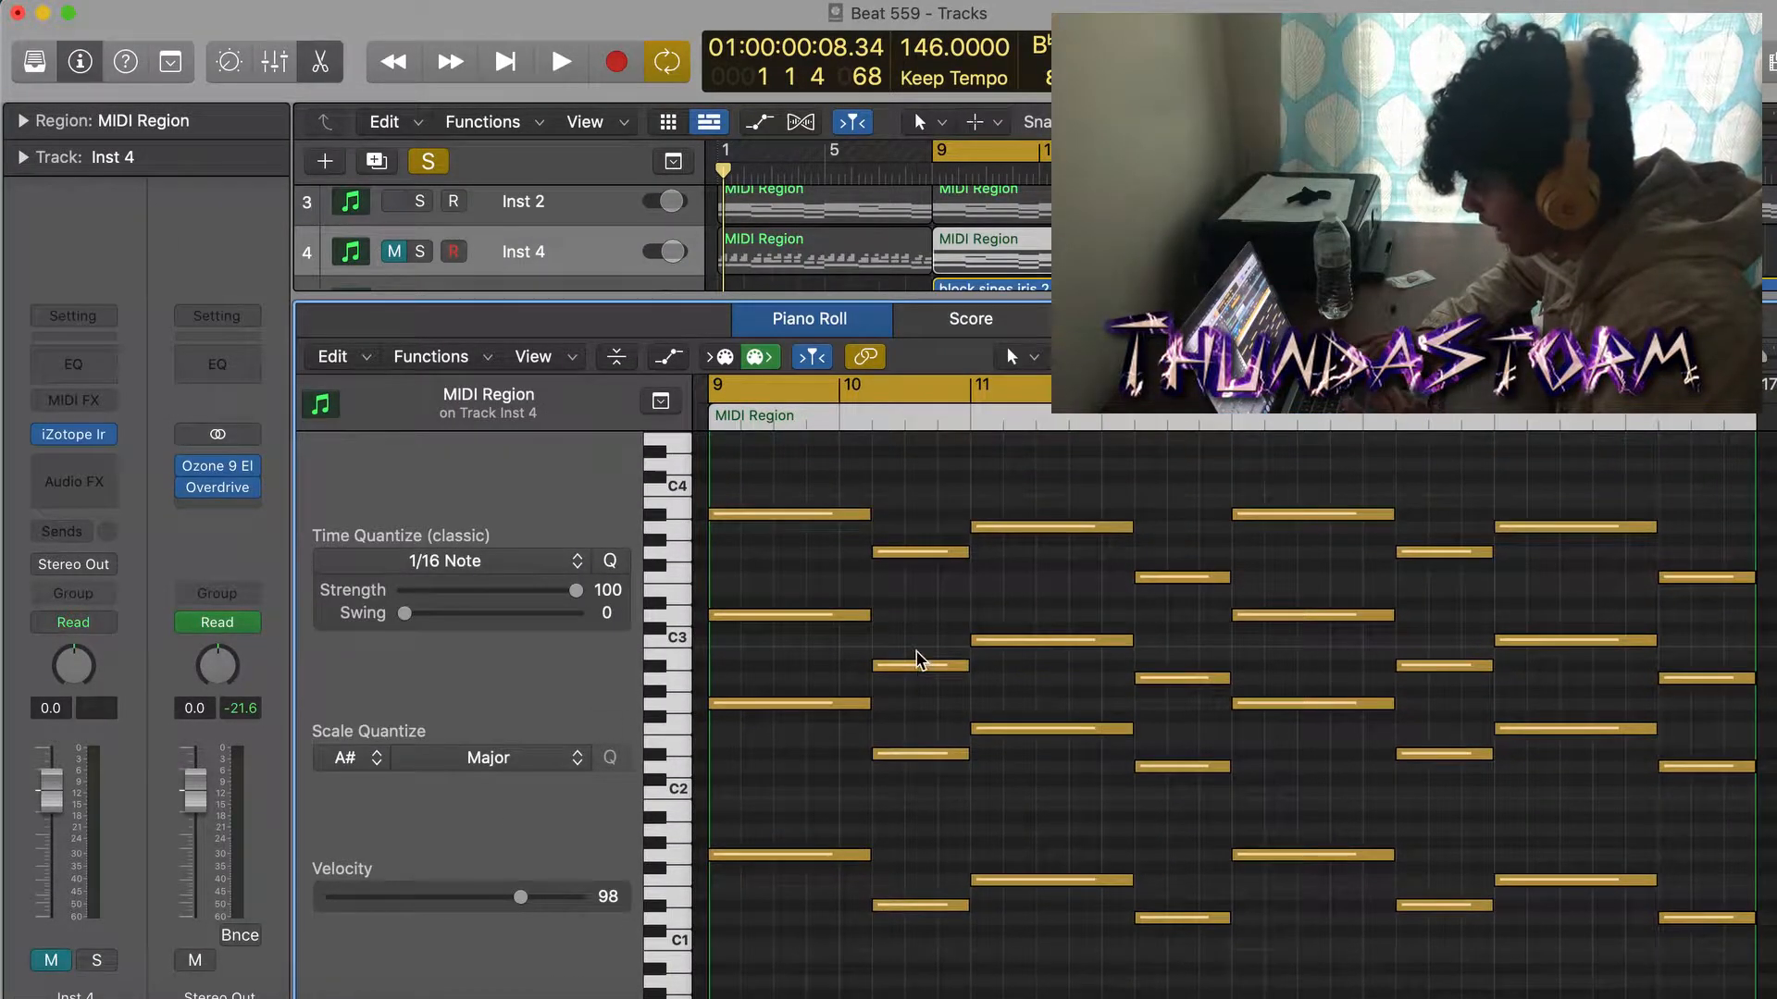
pyautogui.press('space')
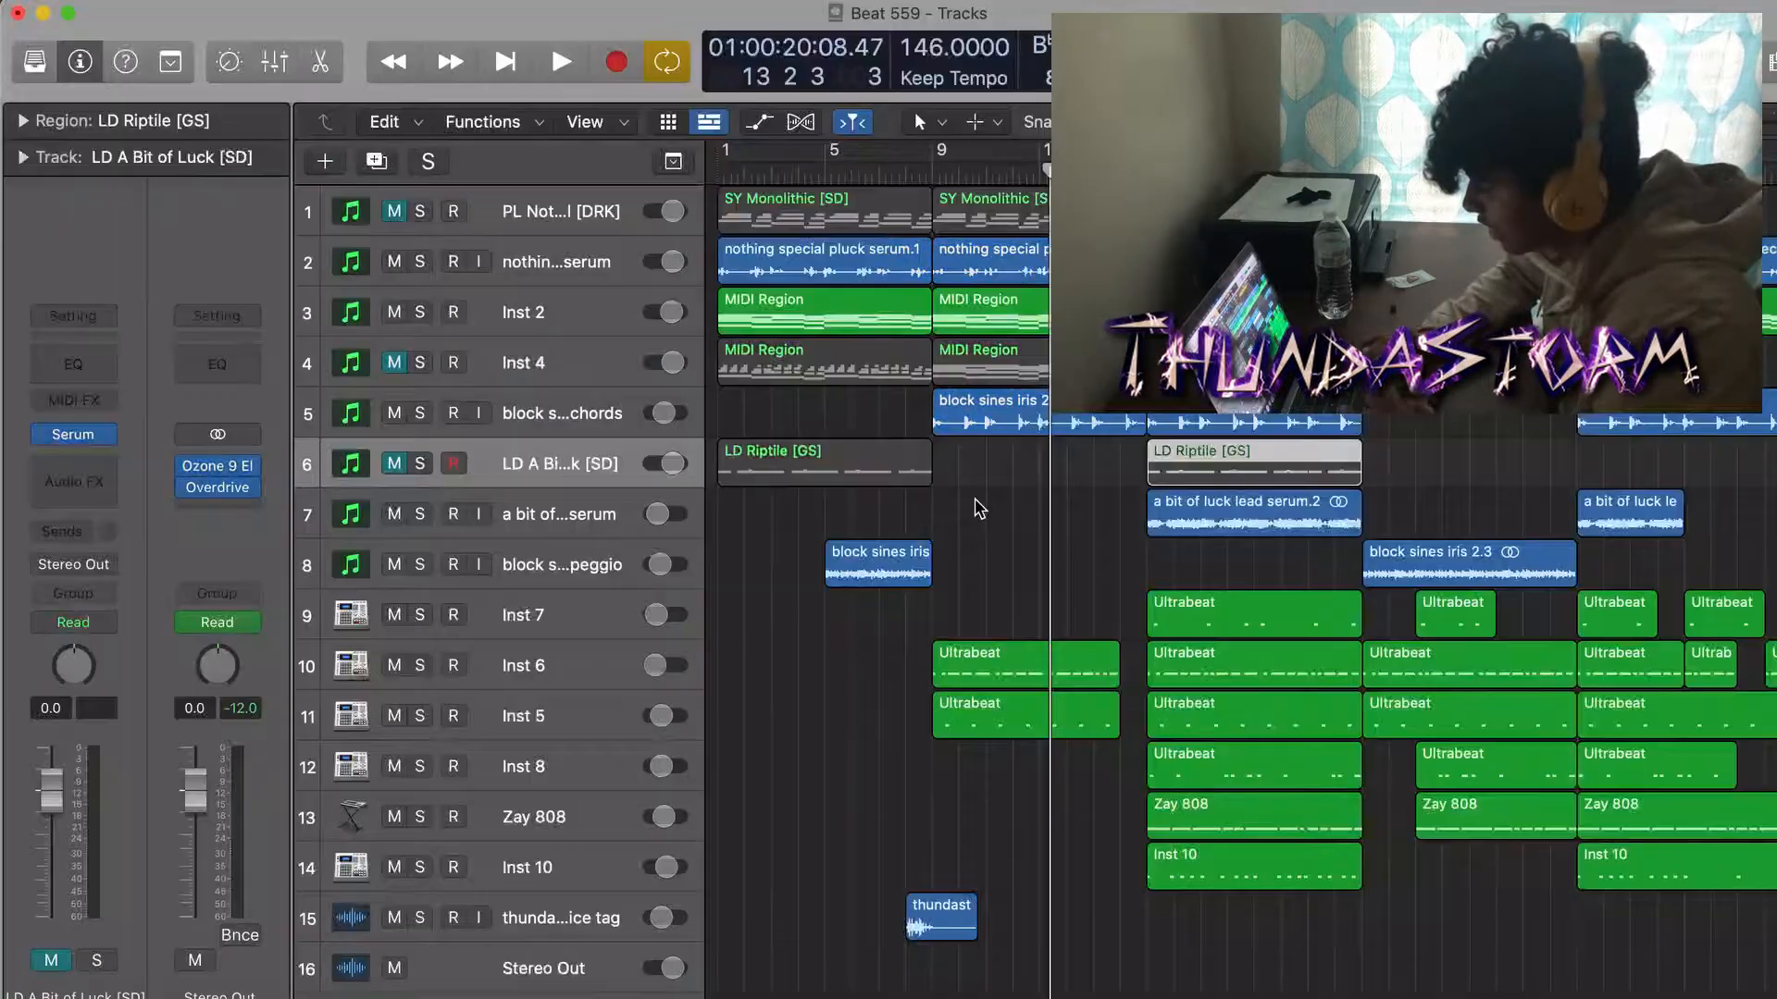
# - Inspect the Channel EQ and Distortion settings on the a bit of luck lead serum track, closing the Distortion window
pyautogui.click(980, 508)
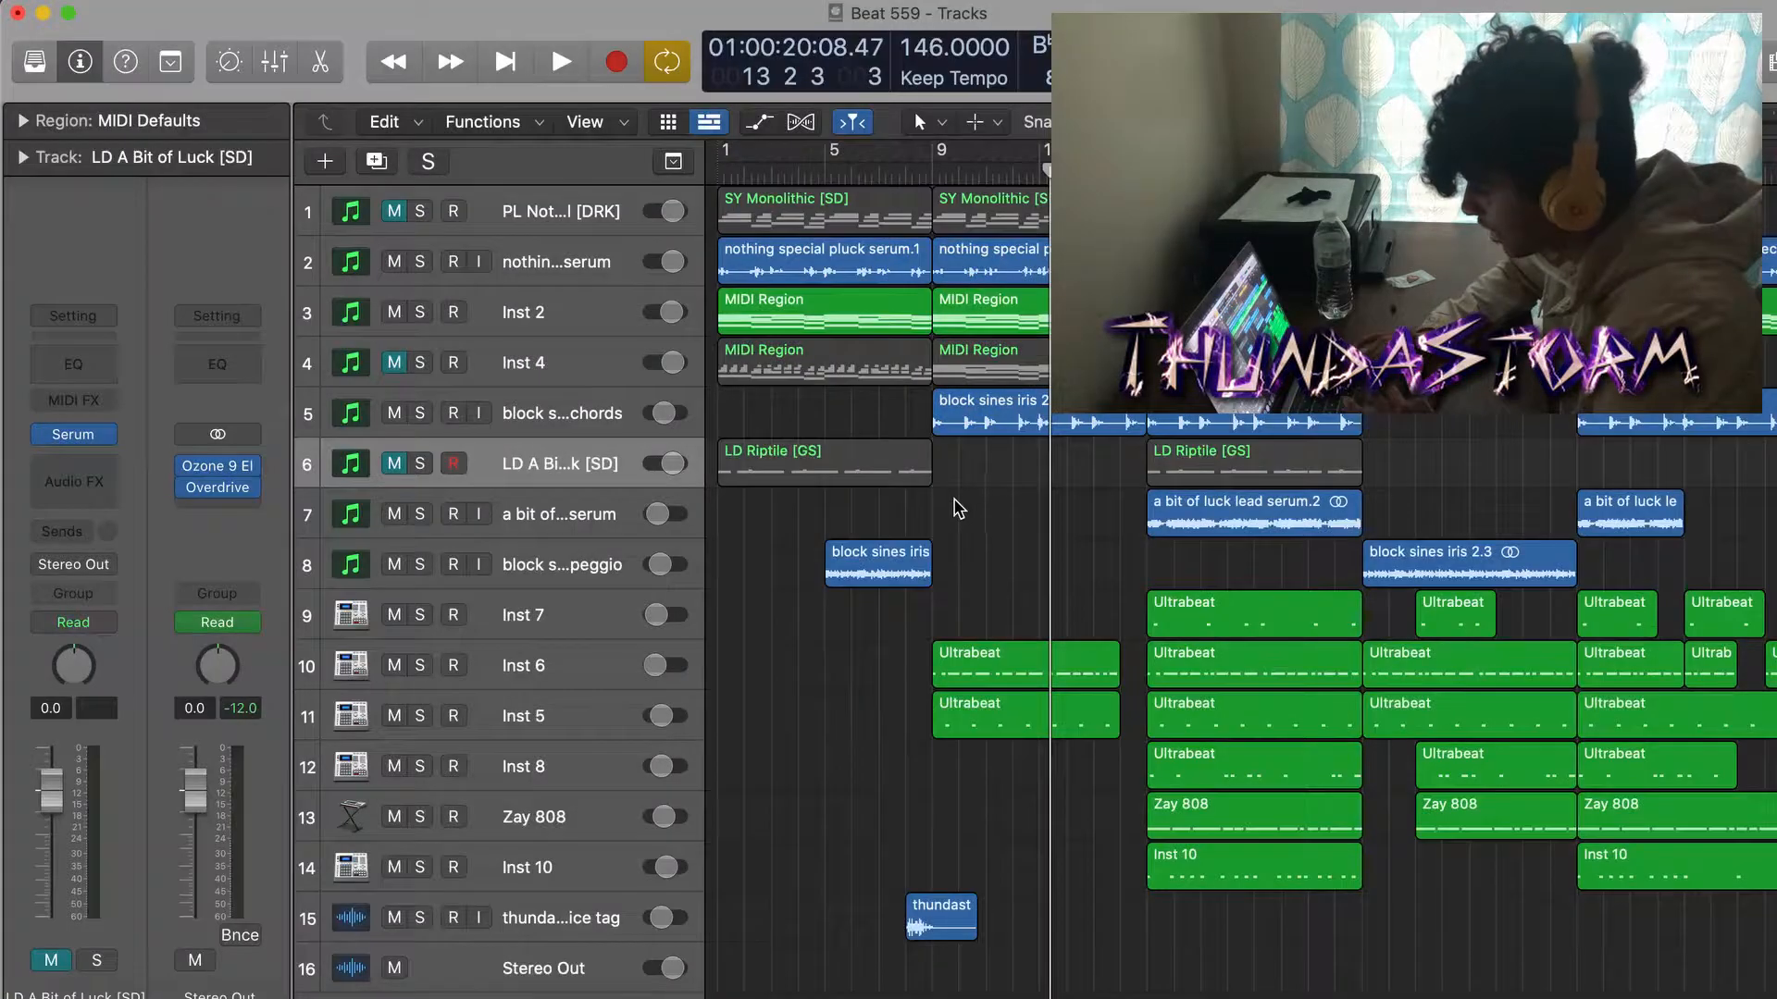
pyautogui.click(561, 511)
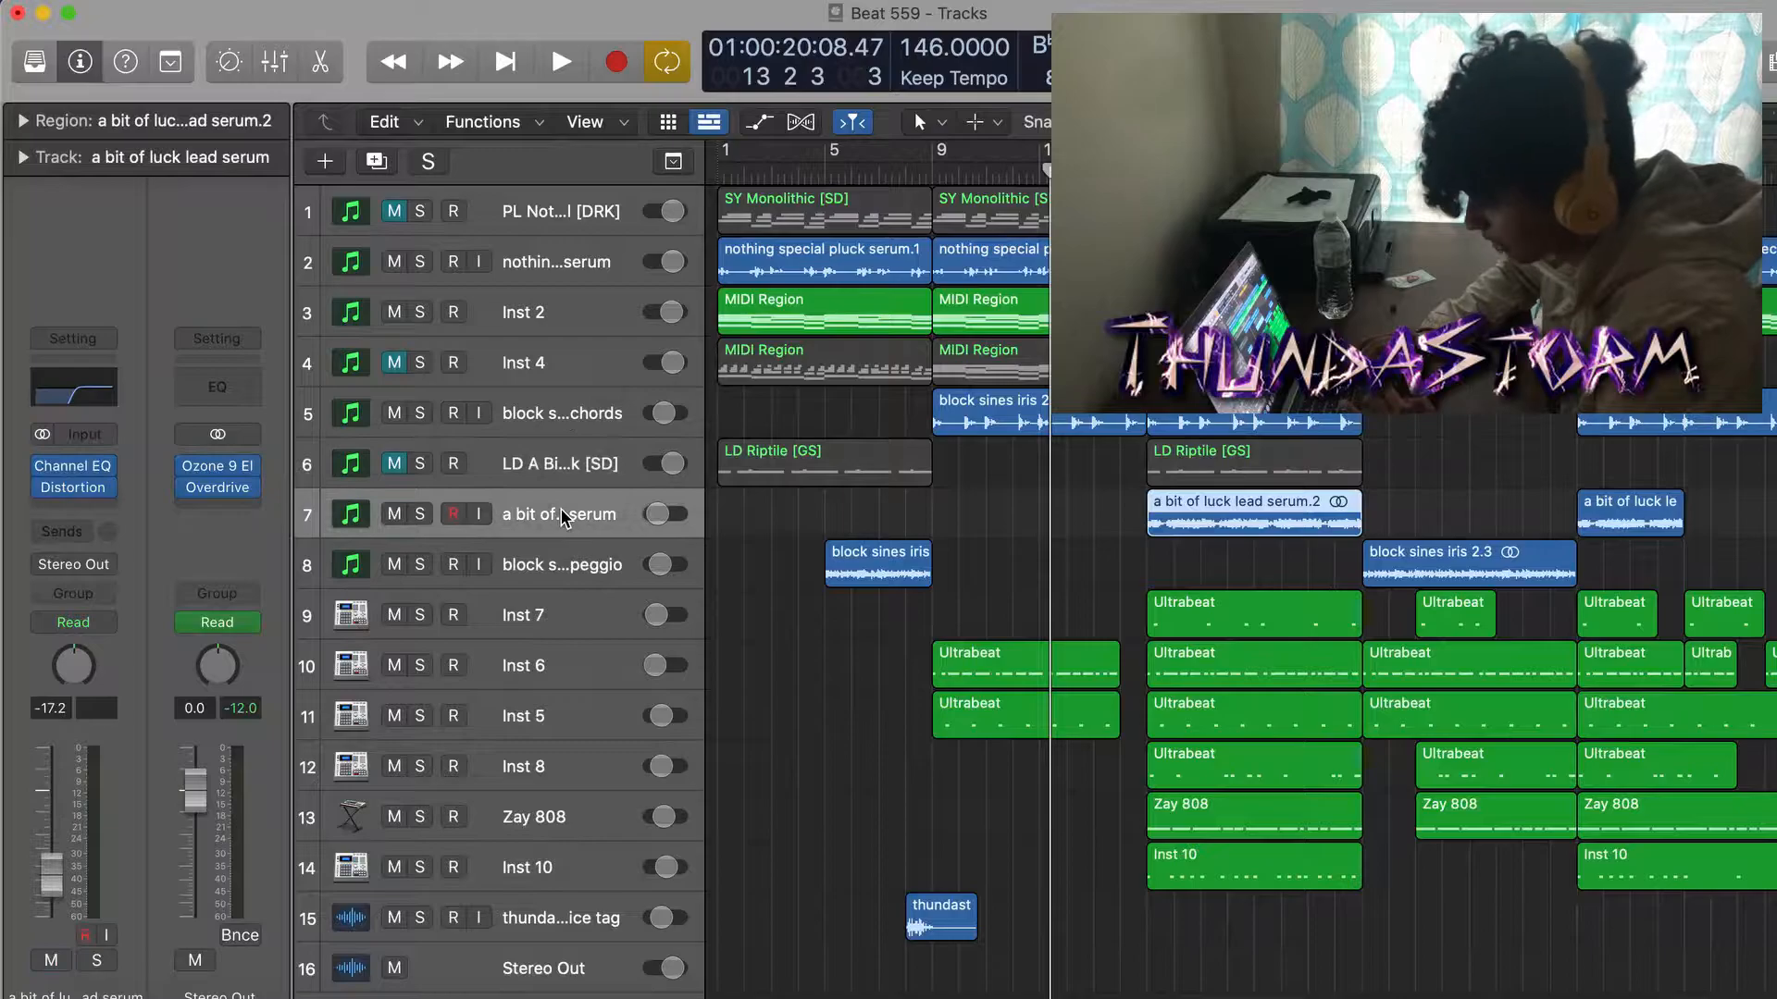
pyautogui.click(76, 467)
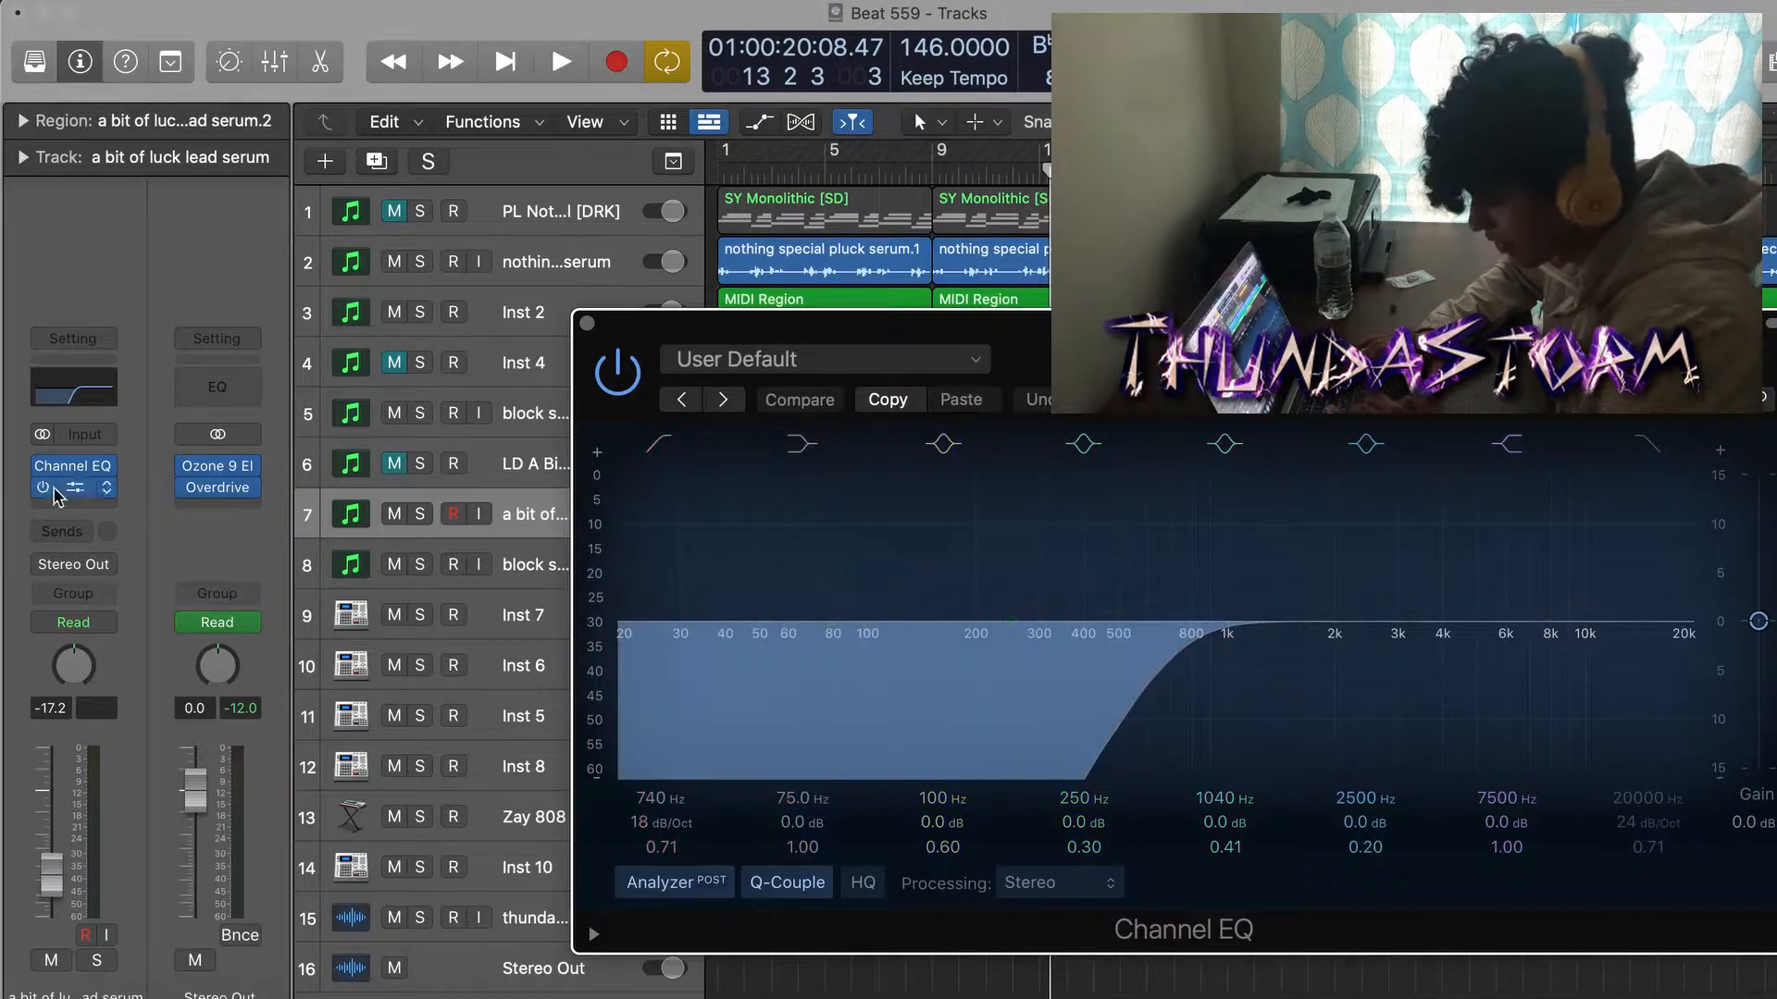
pyautogui.click(71, 495)
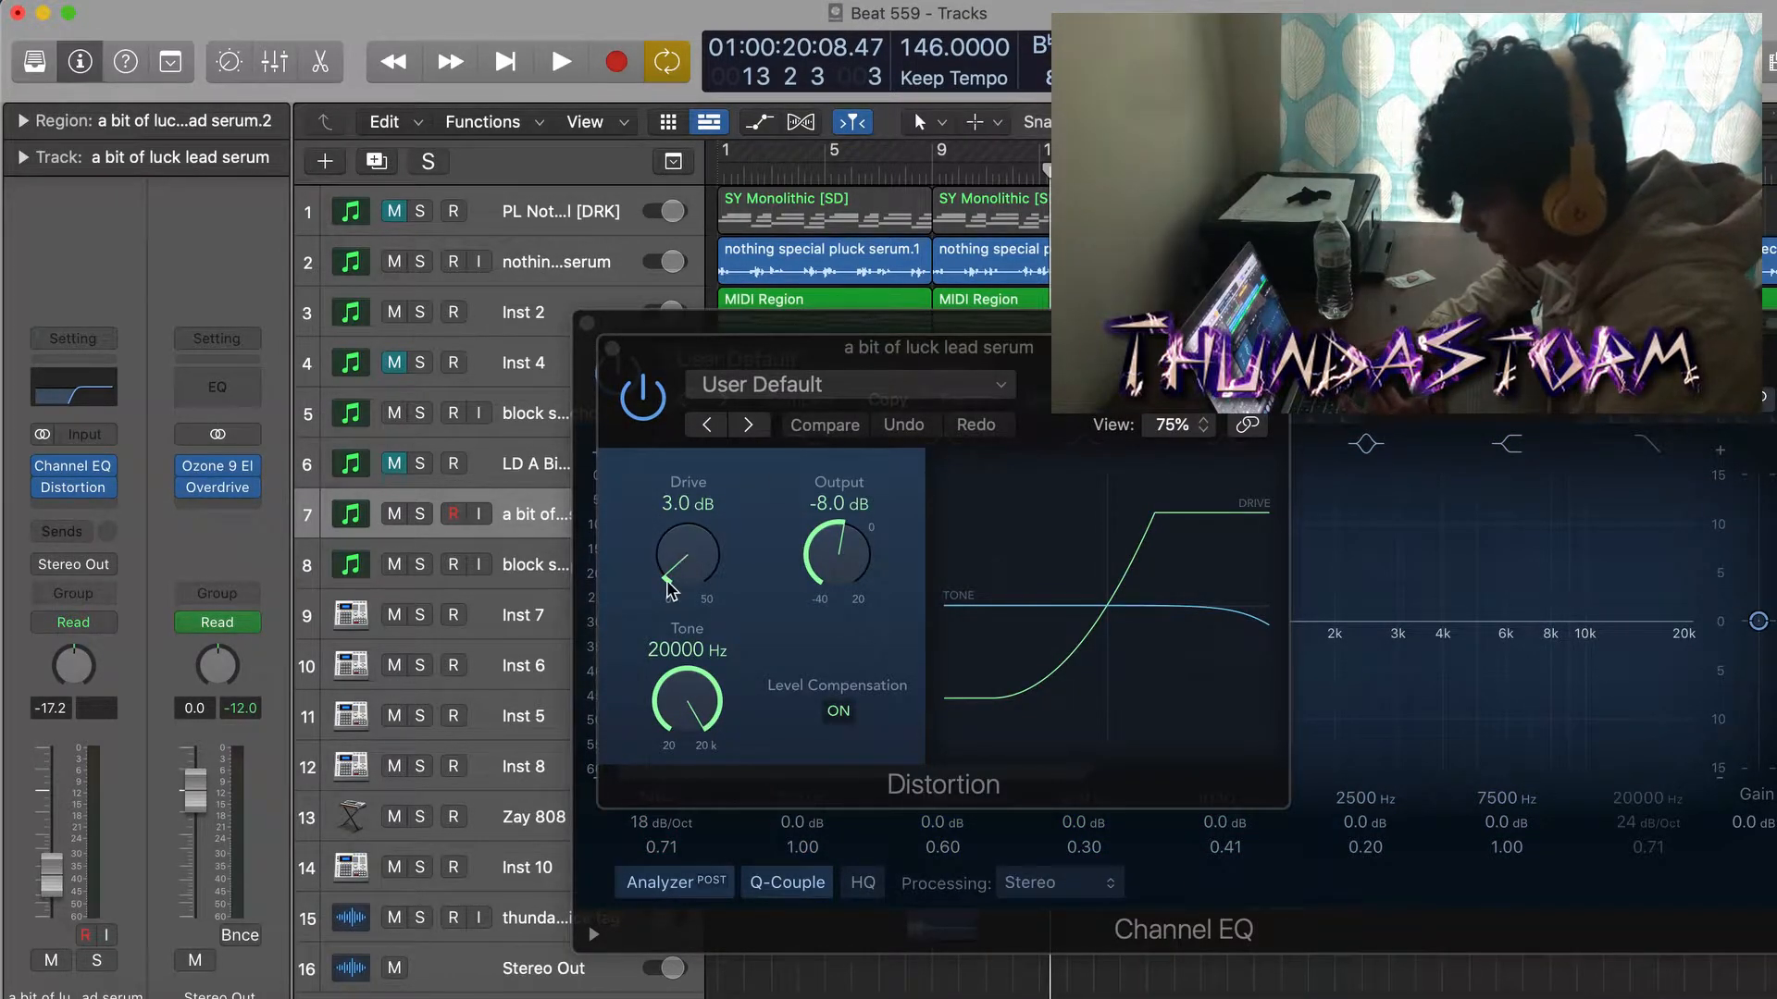
pyautogui.click(612, 349)
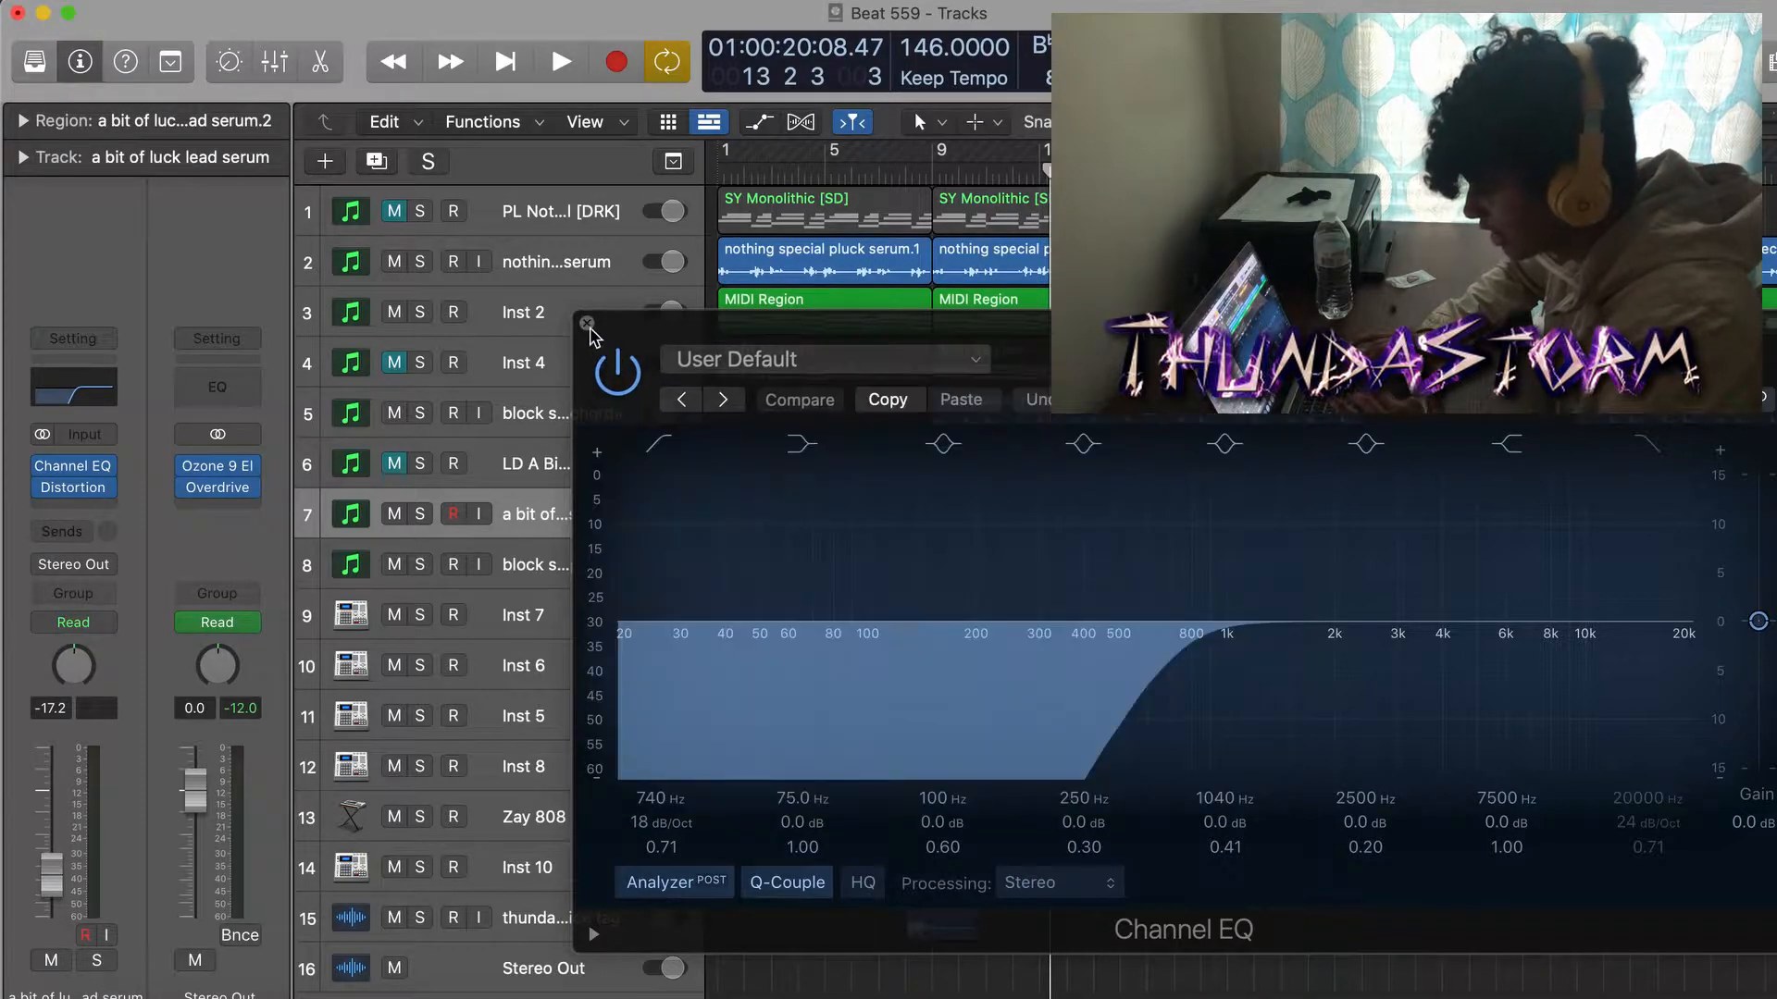
# - Close the Channel EQ, solo the a bit of luck lead serum track, and play it with the bar 17 LD Riptile notes displayed
pyautogui.click(586, 323)
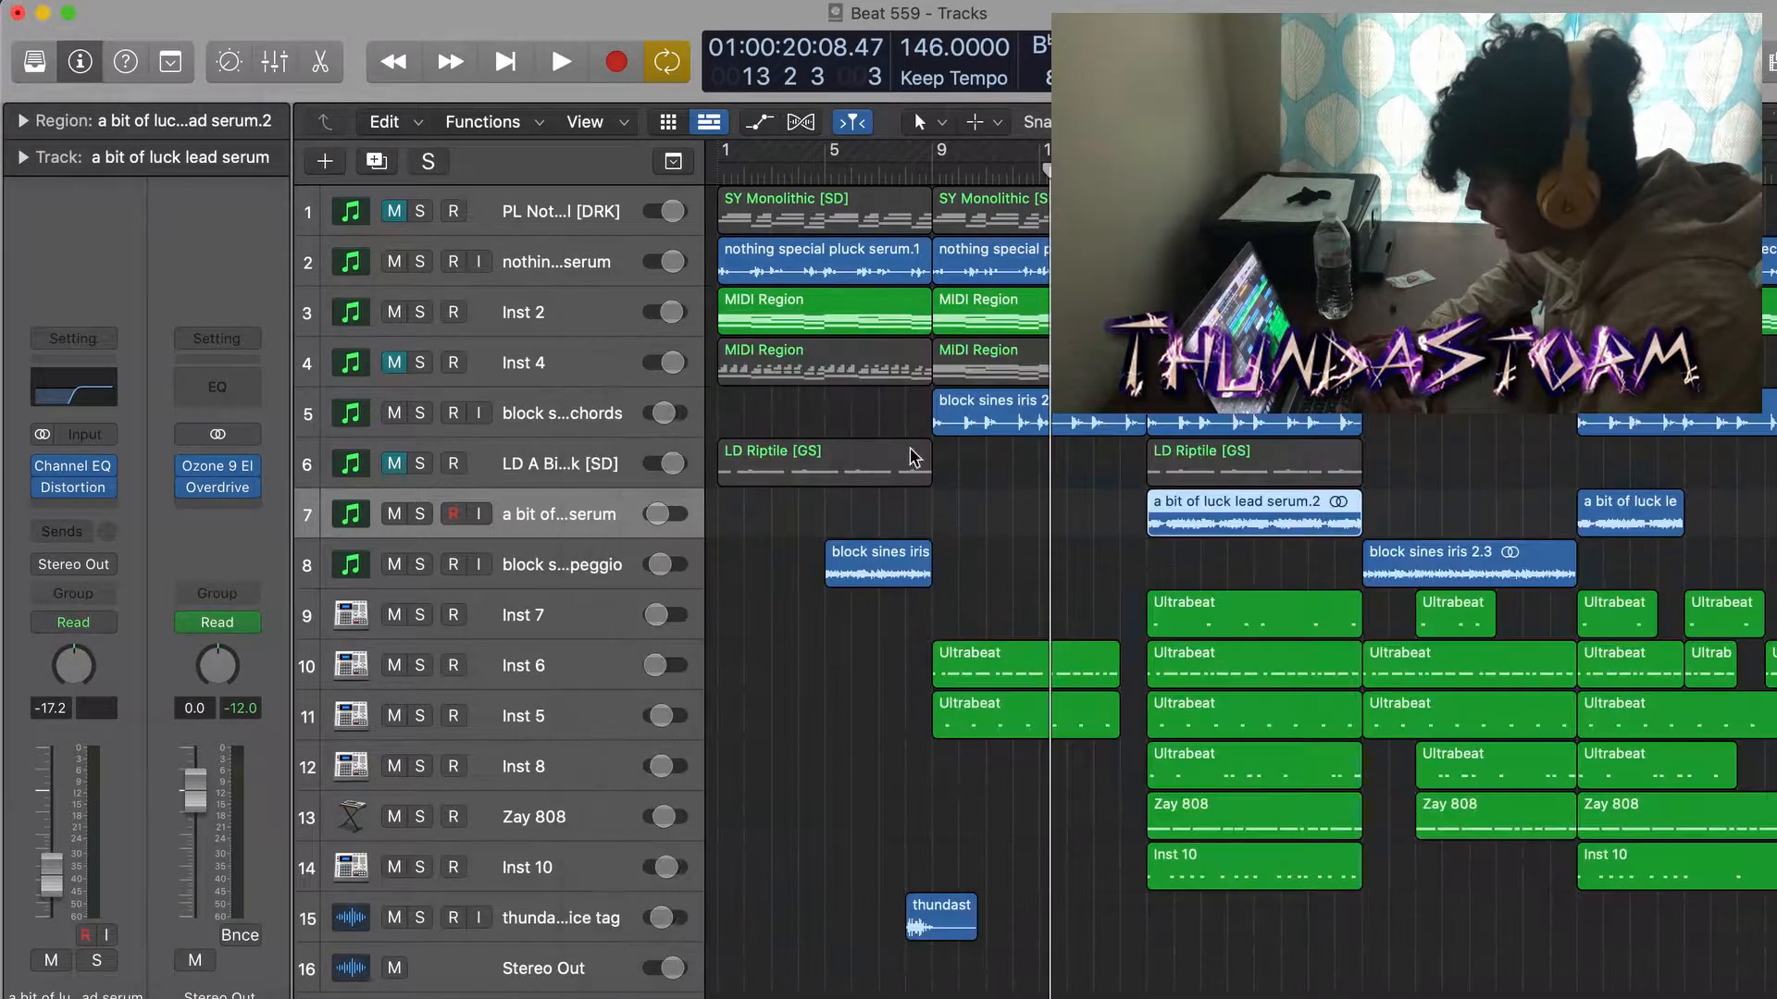
pyautogui.click(420, 515)
pyautogui.doubleClick(1252, 458)
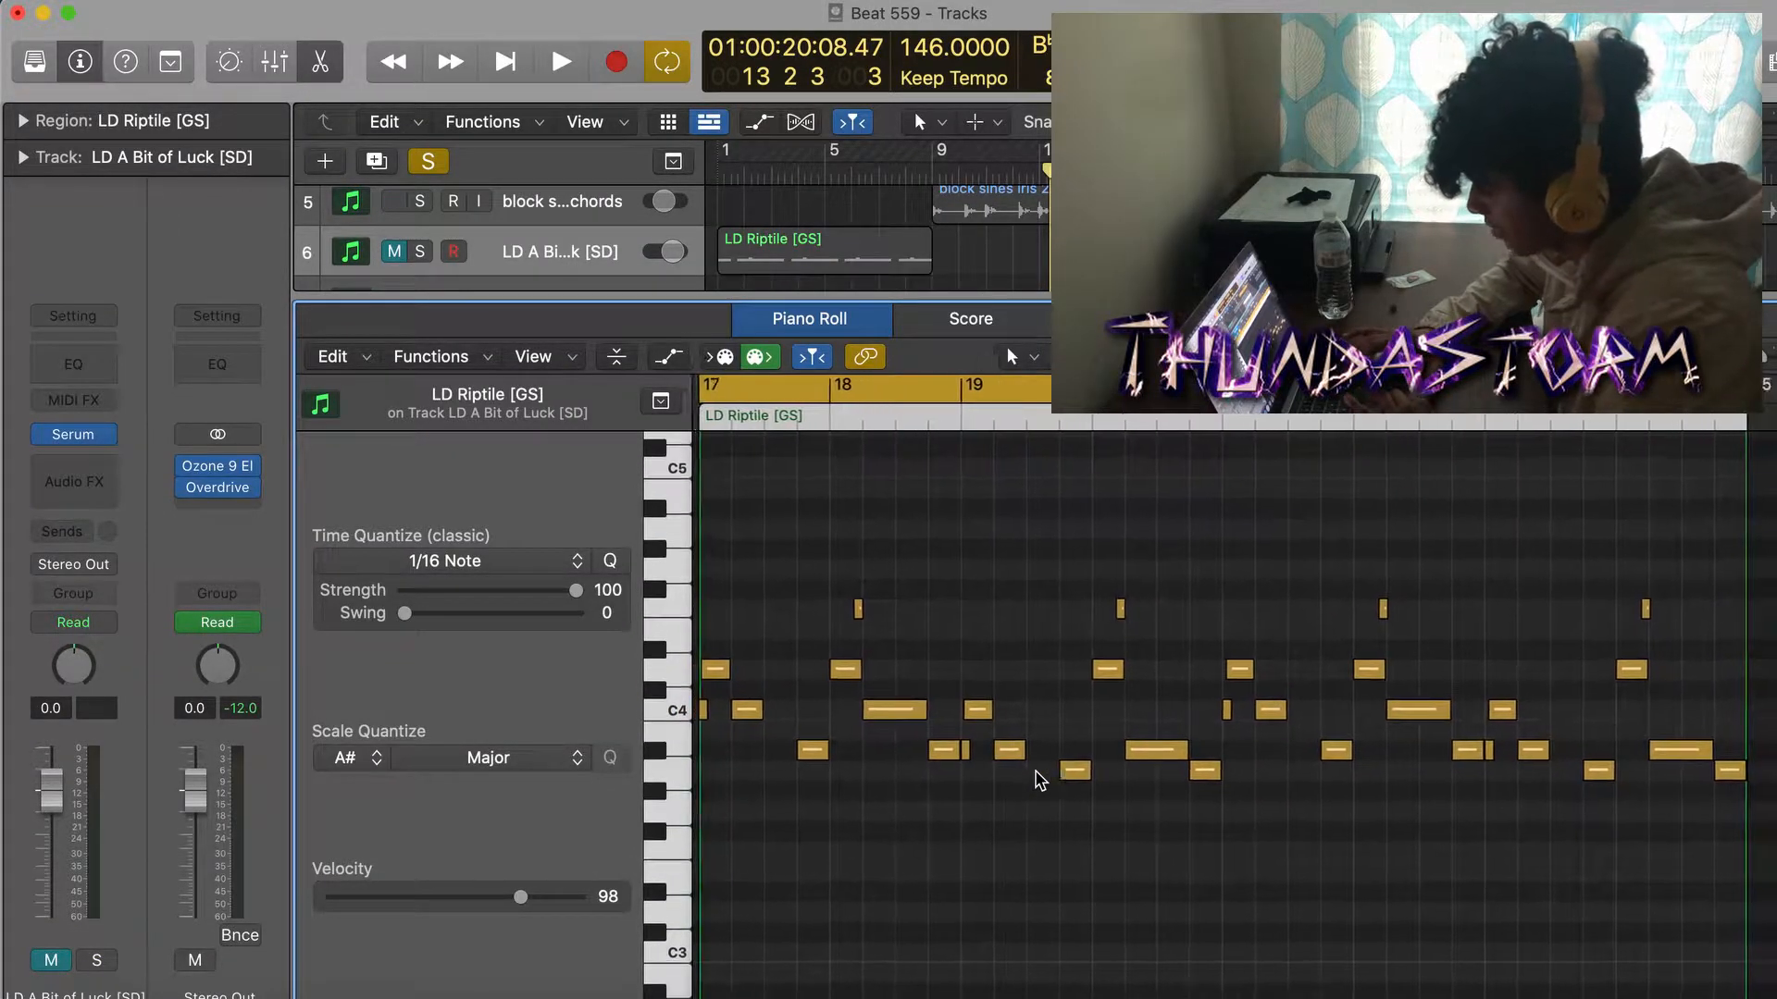
pyautogui.press('space')
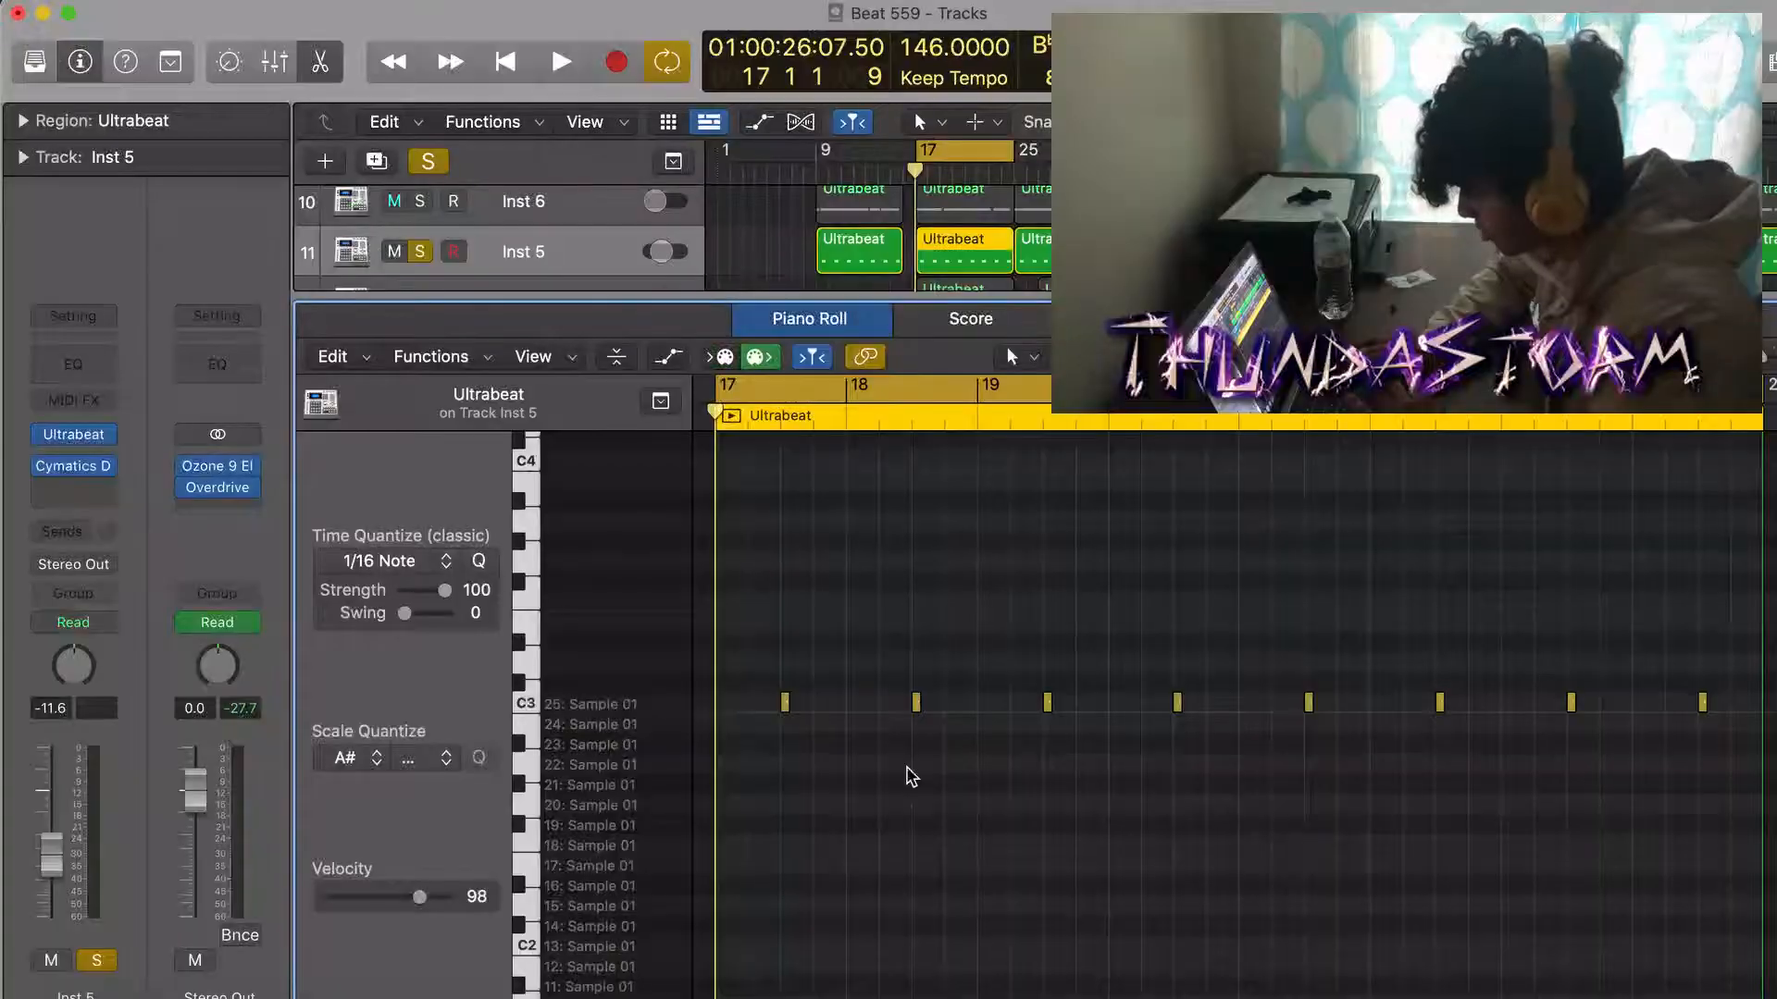
# - Play back the soloed Inst 5 and Inst 6 Ultrabeat patterns from bar 17 with their notes displayed in the Piano Roll
pyautogui.press('space')
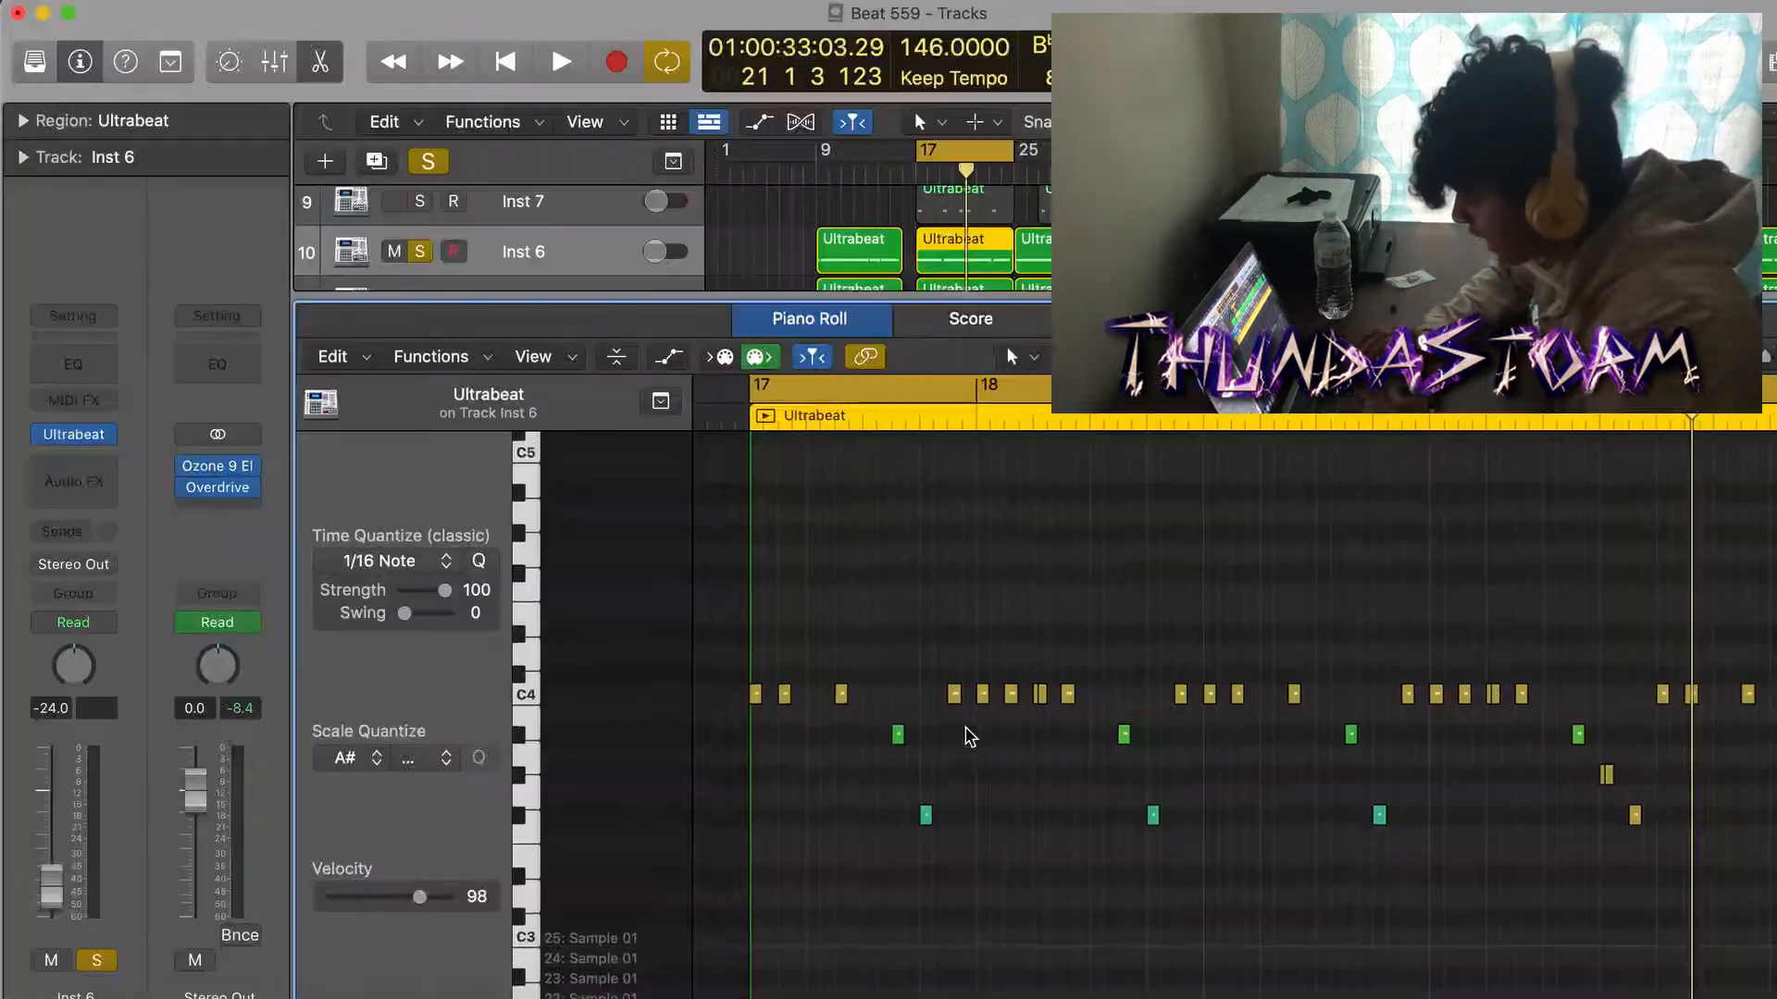
pyautogui.hscroll(2, 969, 736)
pyautogui.scroll(-1, 969, 736)
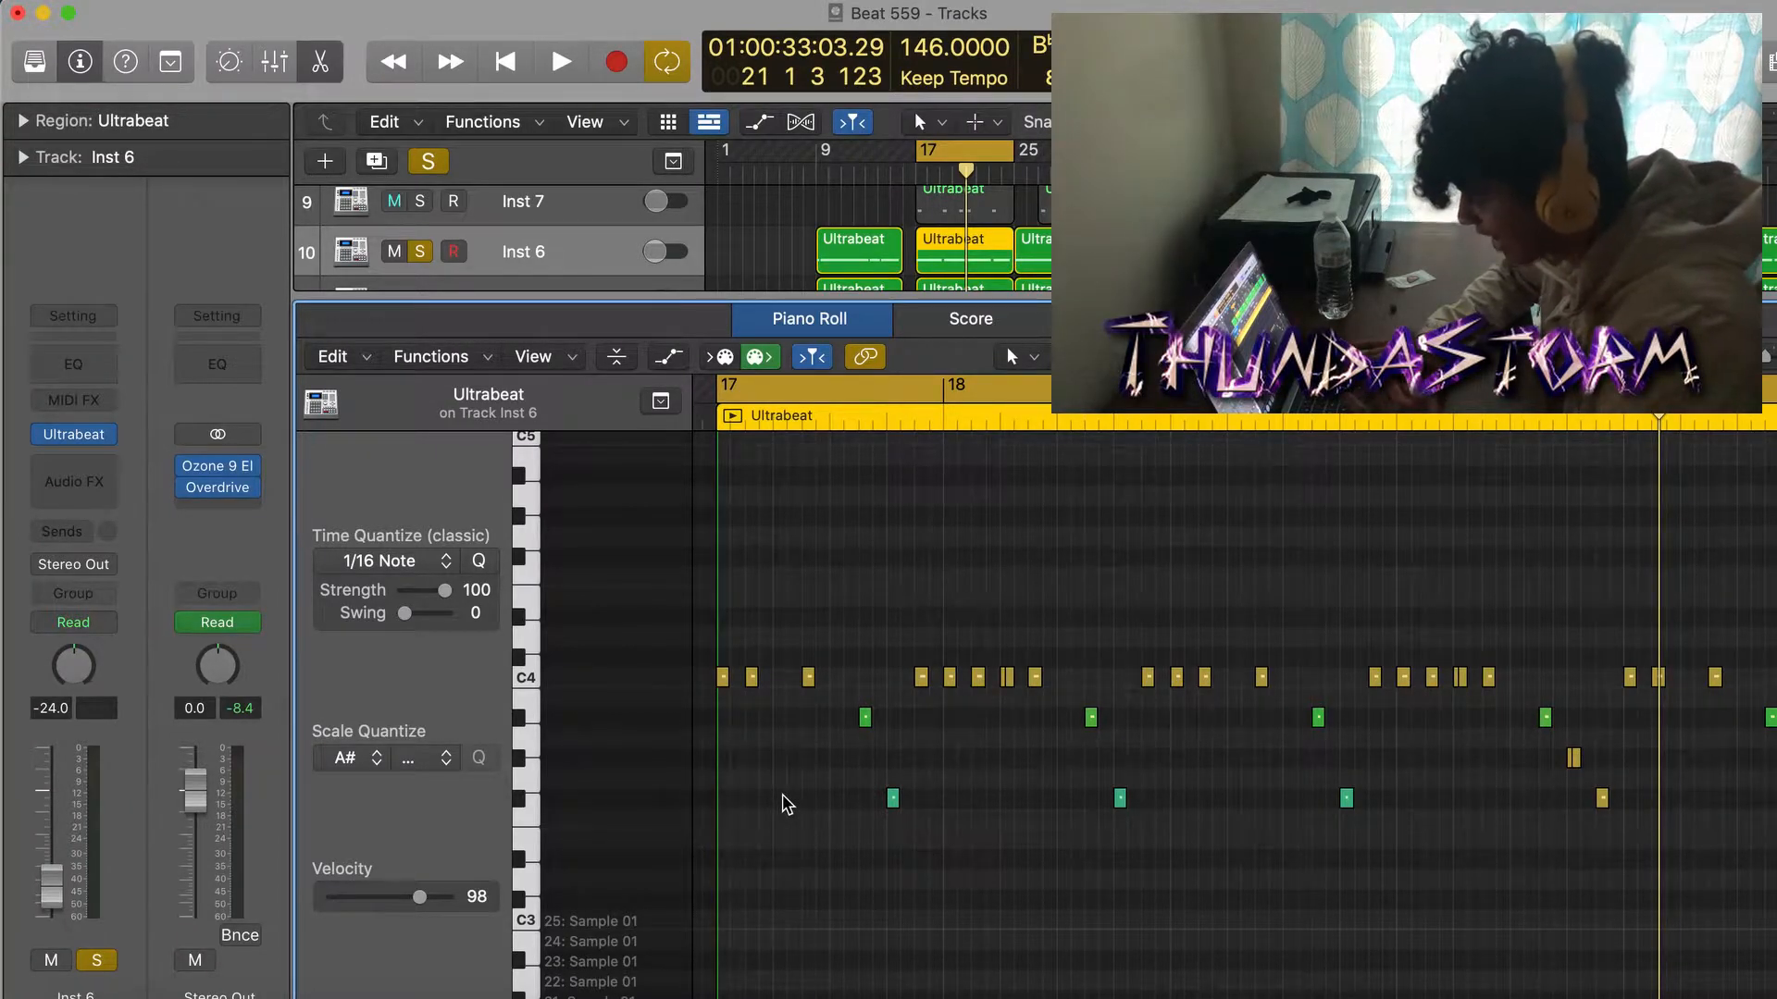
pyautogui.press('space')
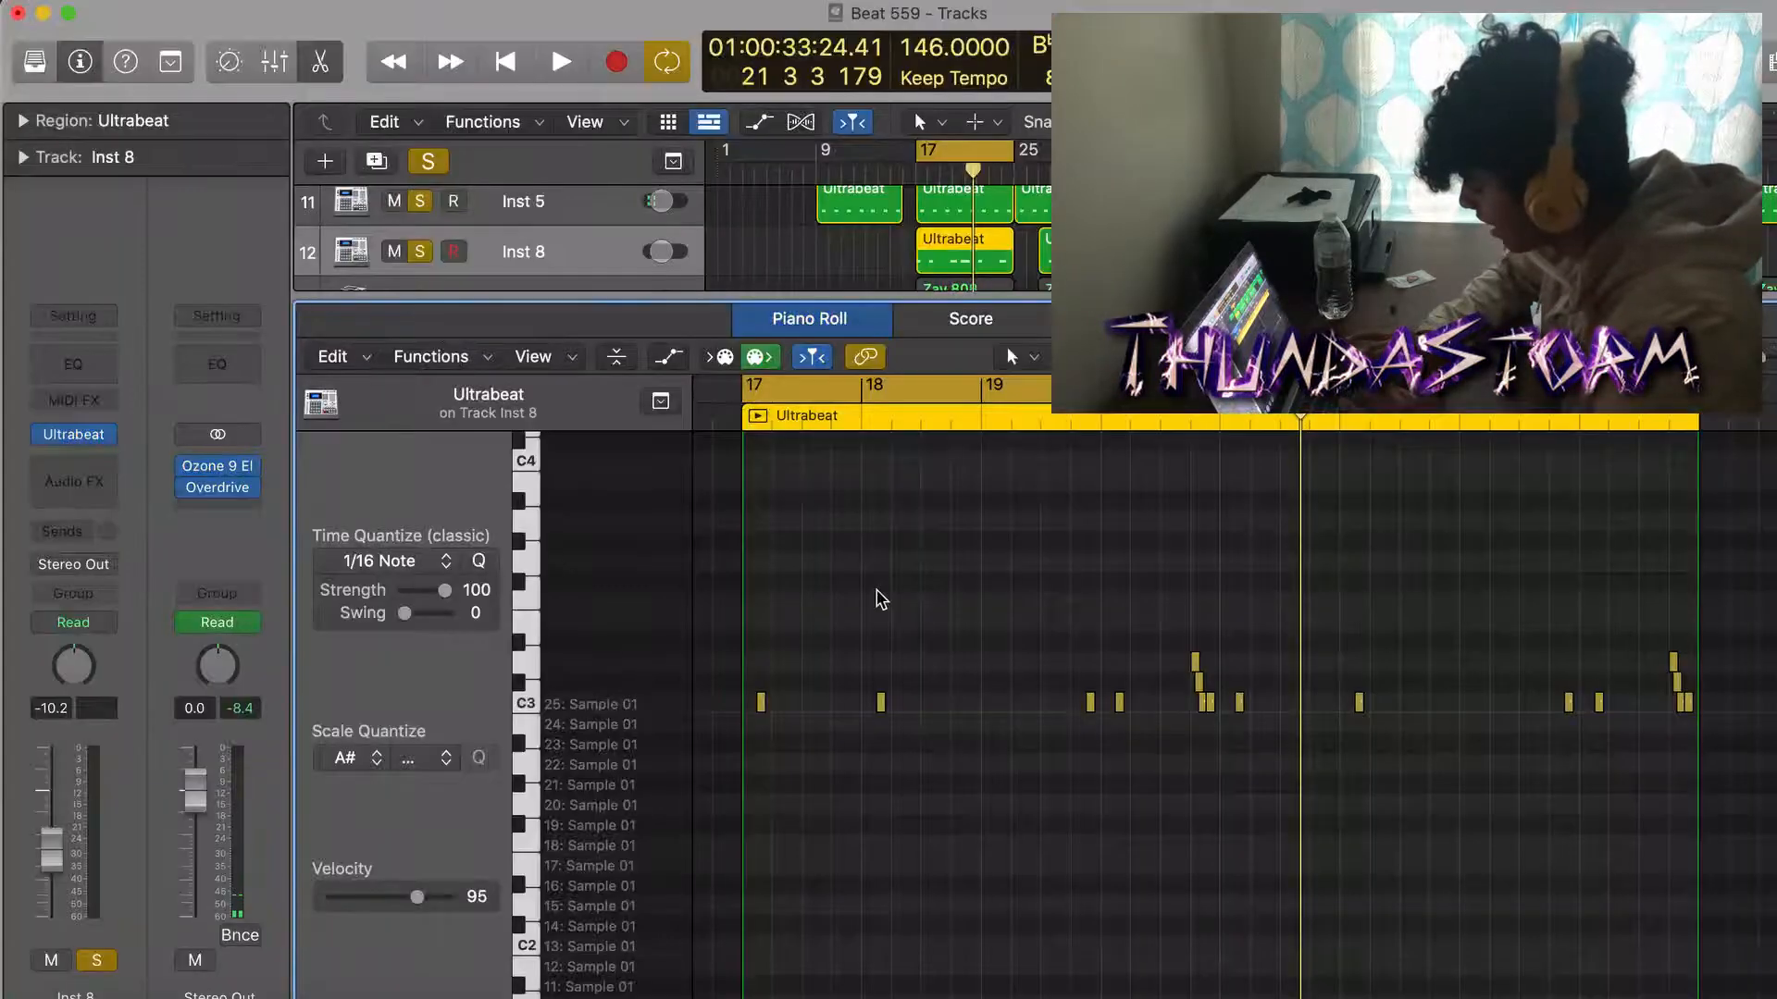
# - Examine and play the Inst 8 Ultrabeat pattern at bar 17, and inspect the Zay 808 notes in the Piano Roll
pyautogui.scroll(1, 879, 599)
pyautogui.scroll(-1, 879, 600)
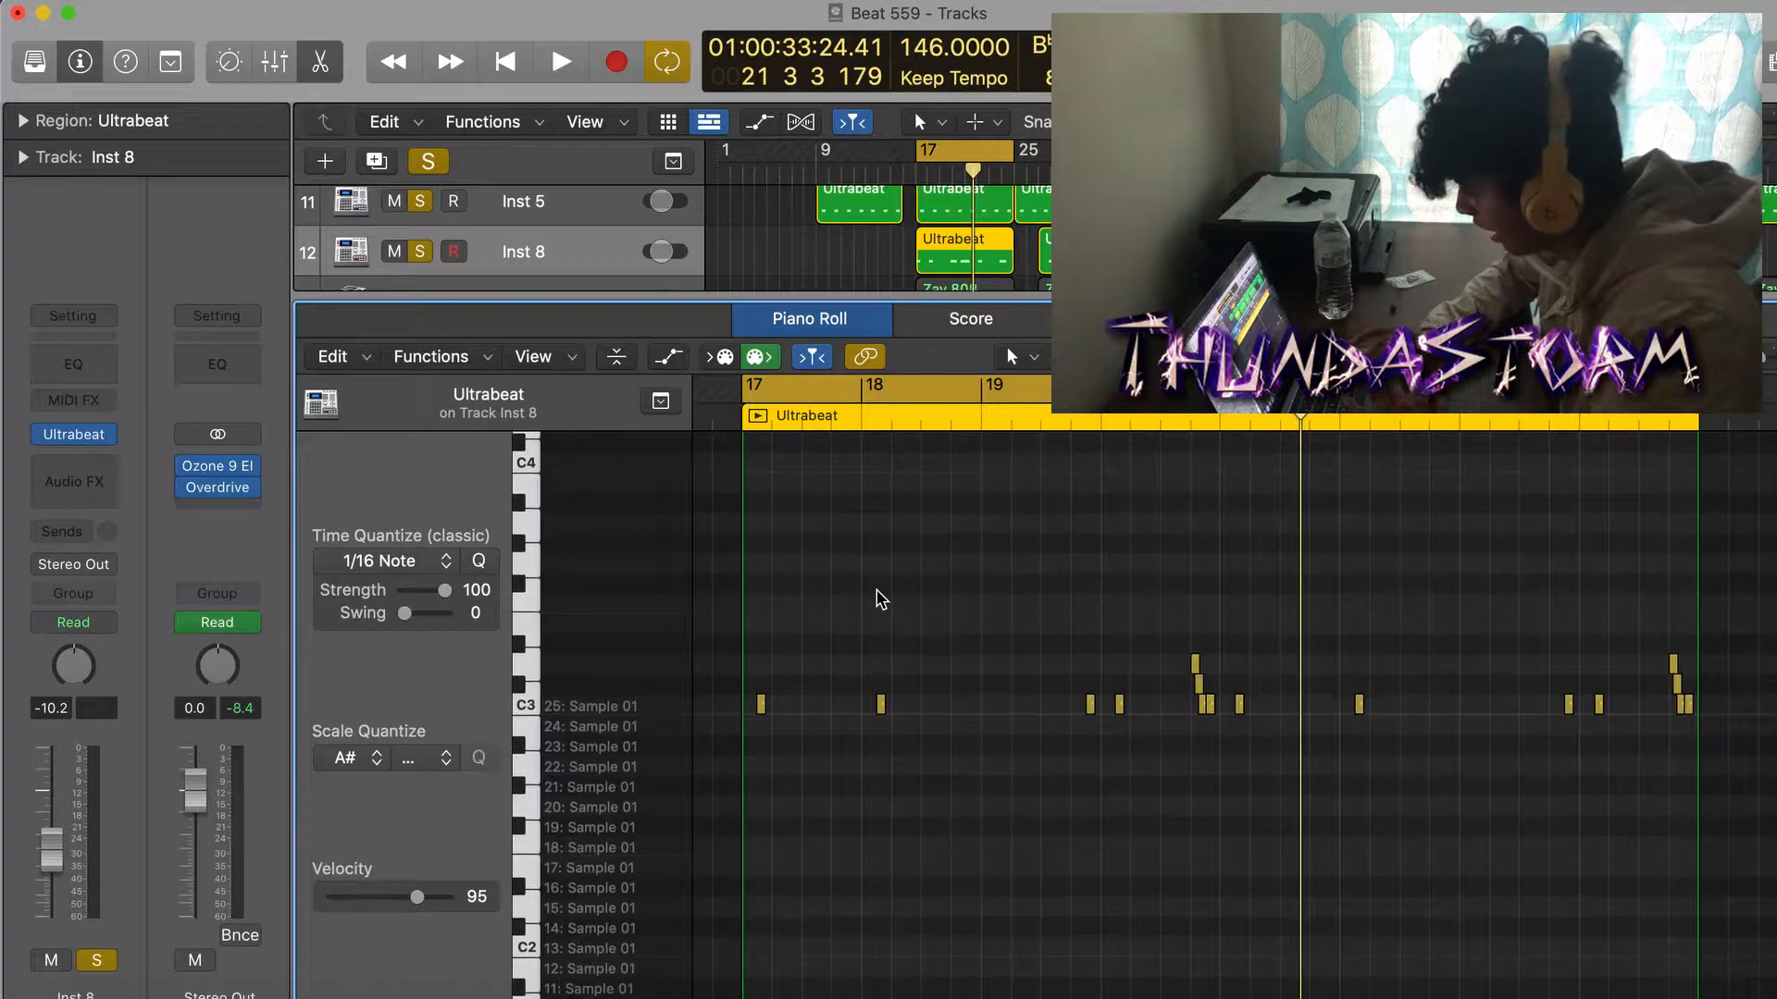
pyautogui.scroll(4, 1160, 686)
pyautogui.scroll(-4, 1165, 695)
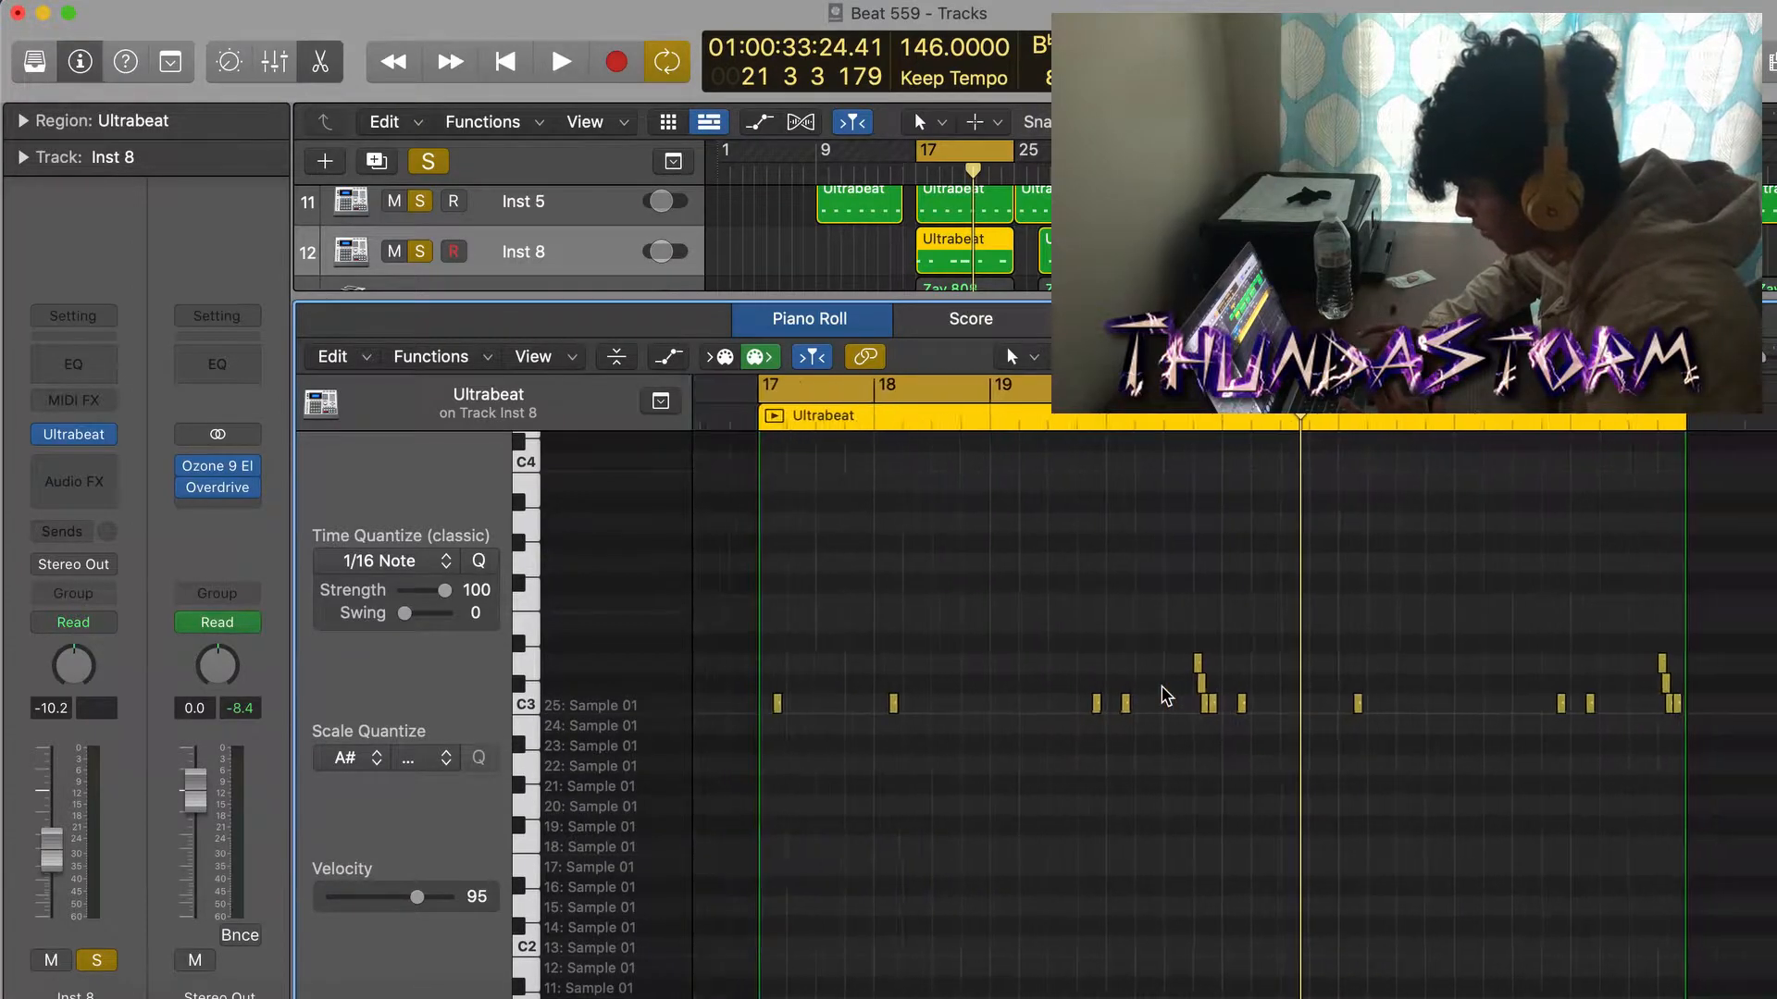
pyautogui.scroll(1, 1165, 696)
pyautogui.hscroll(-2, 1165, 696)
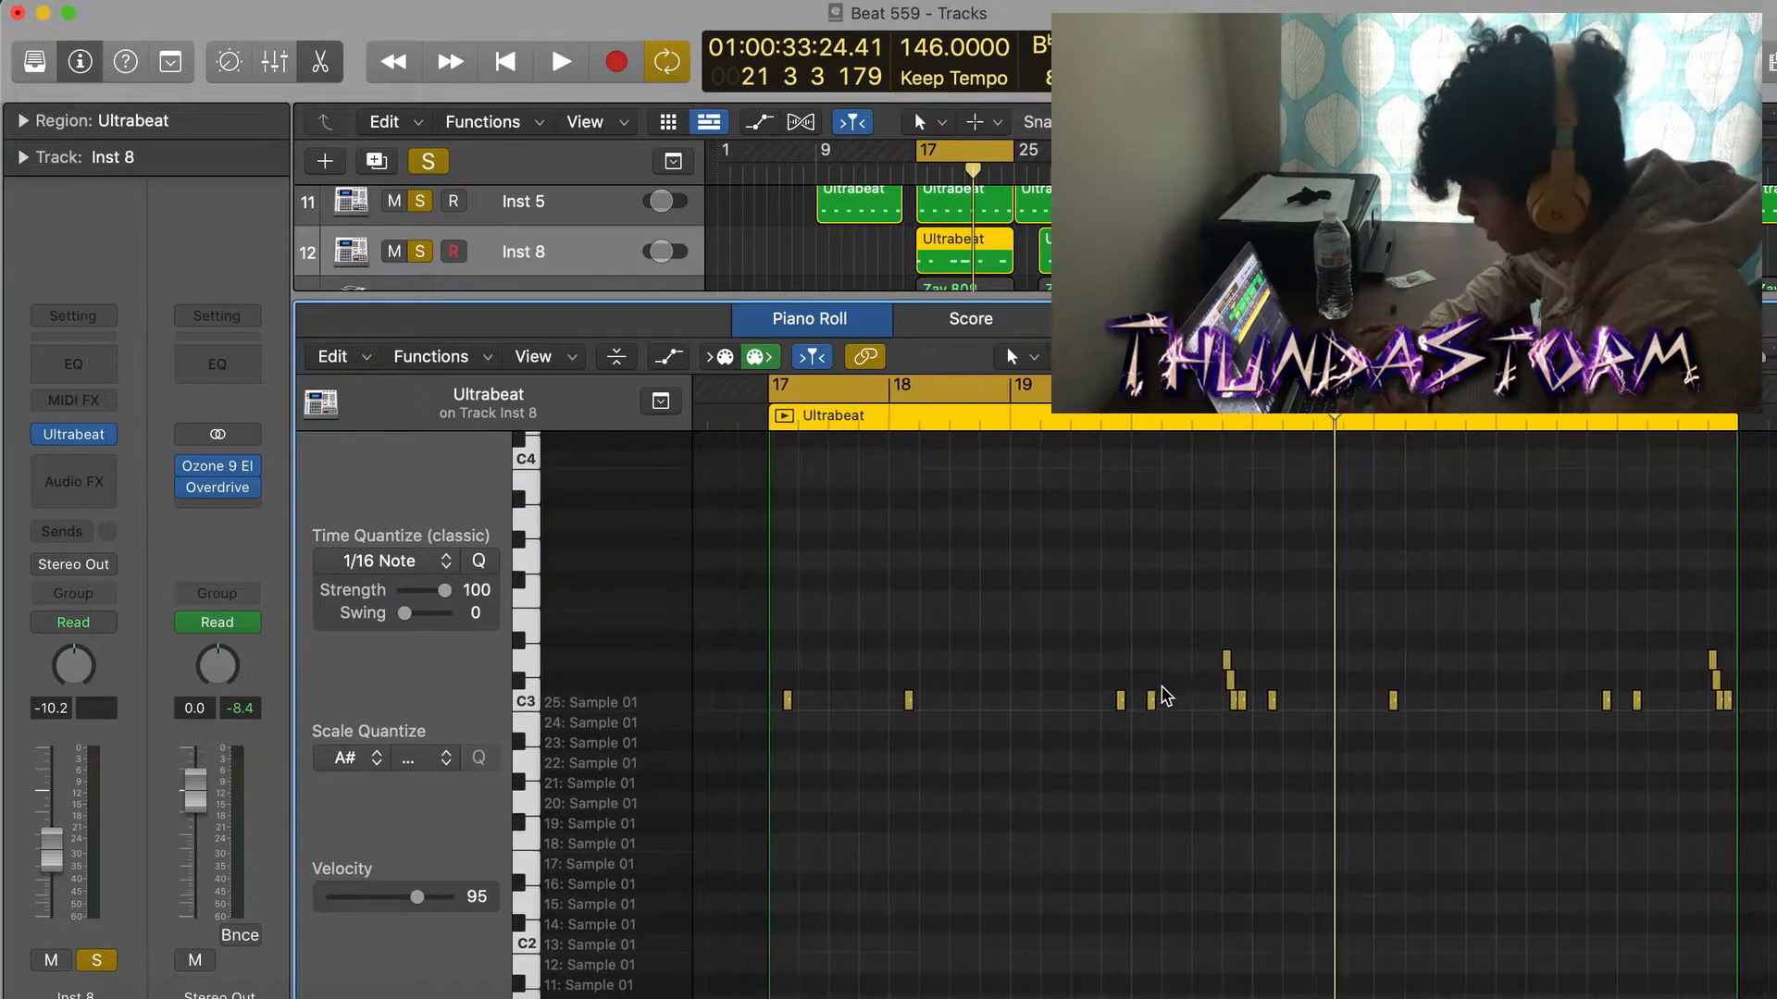
pyautogui.hscroll(2, 1165, 696)
pyautogui.scroll(1, 1166, 696)
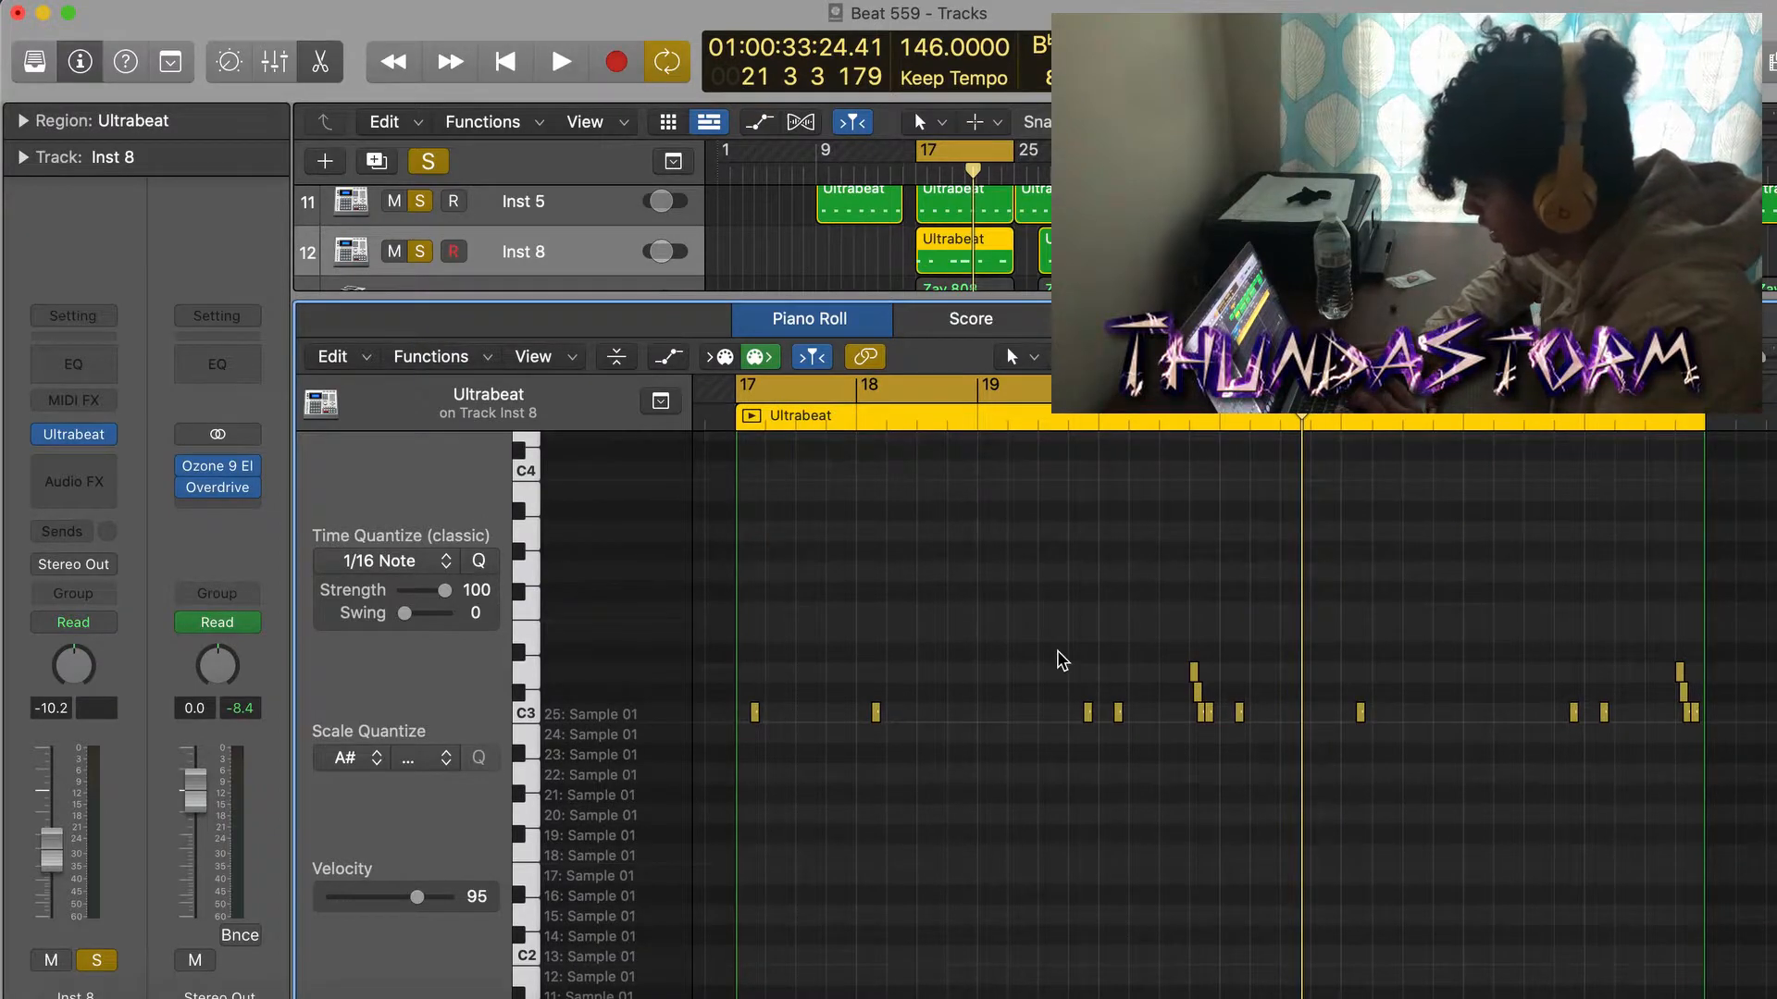
pyautogui.press('space')
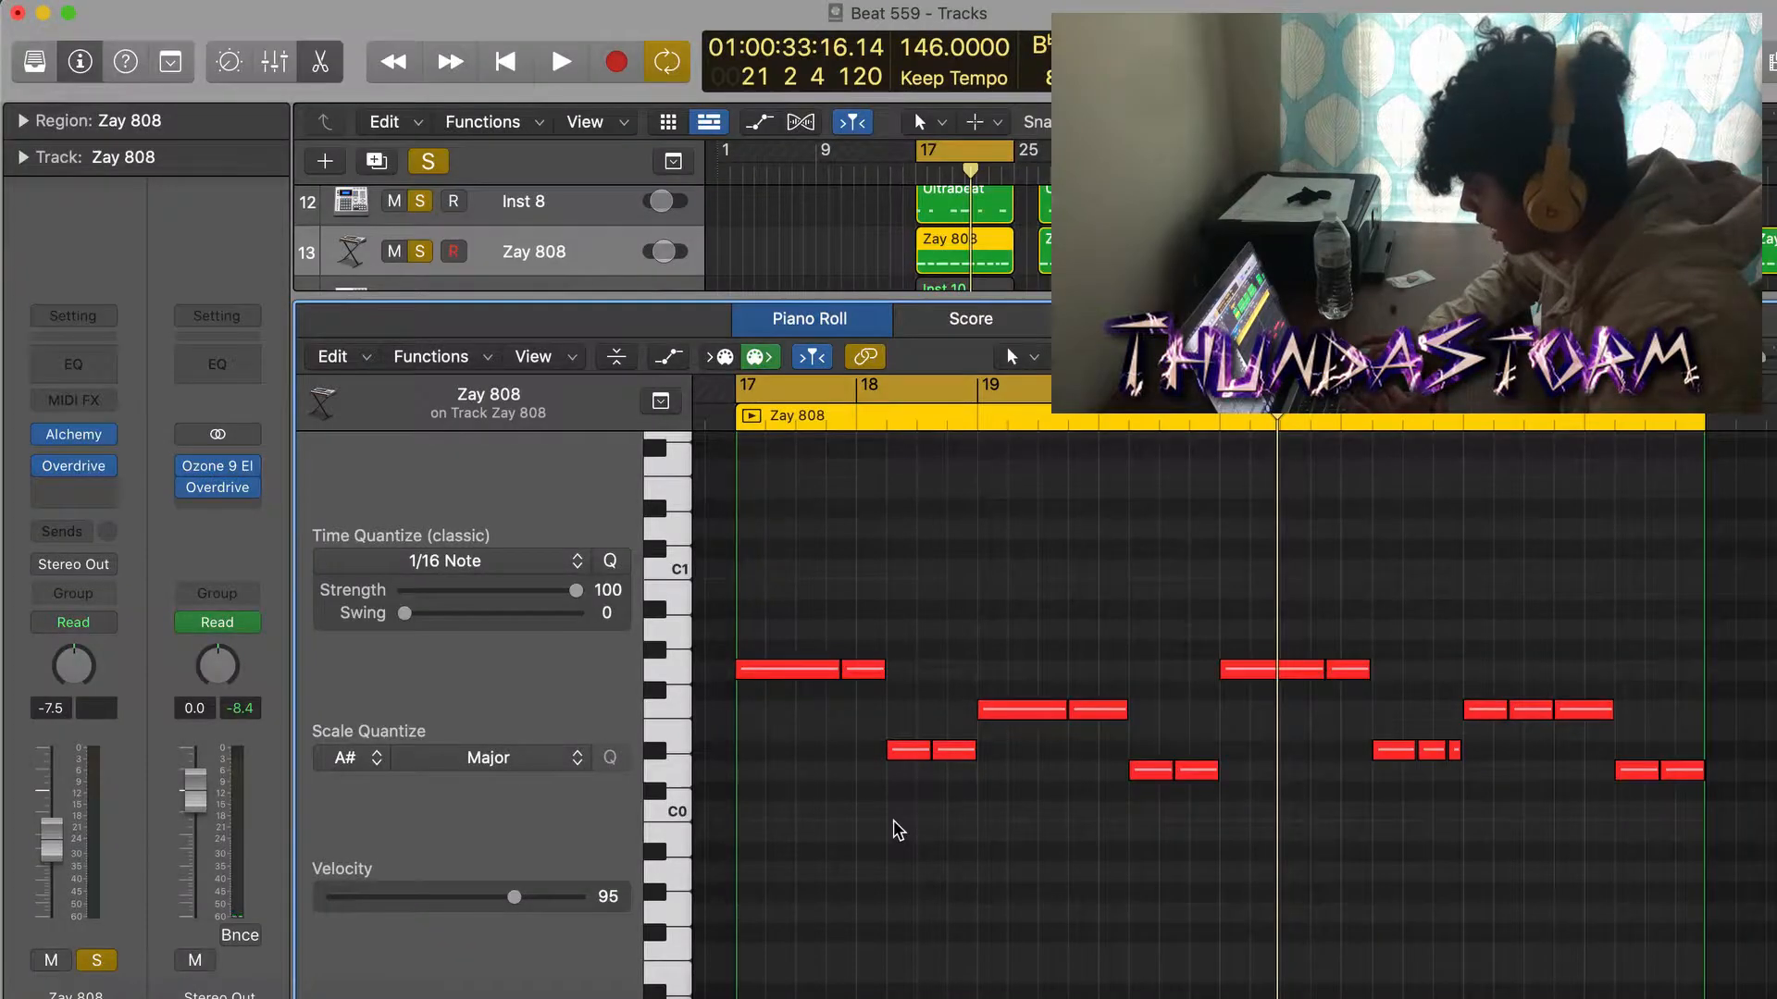
pyautogui.scroll(2, 898, 828)
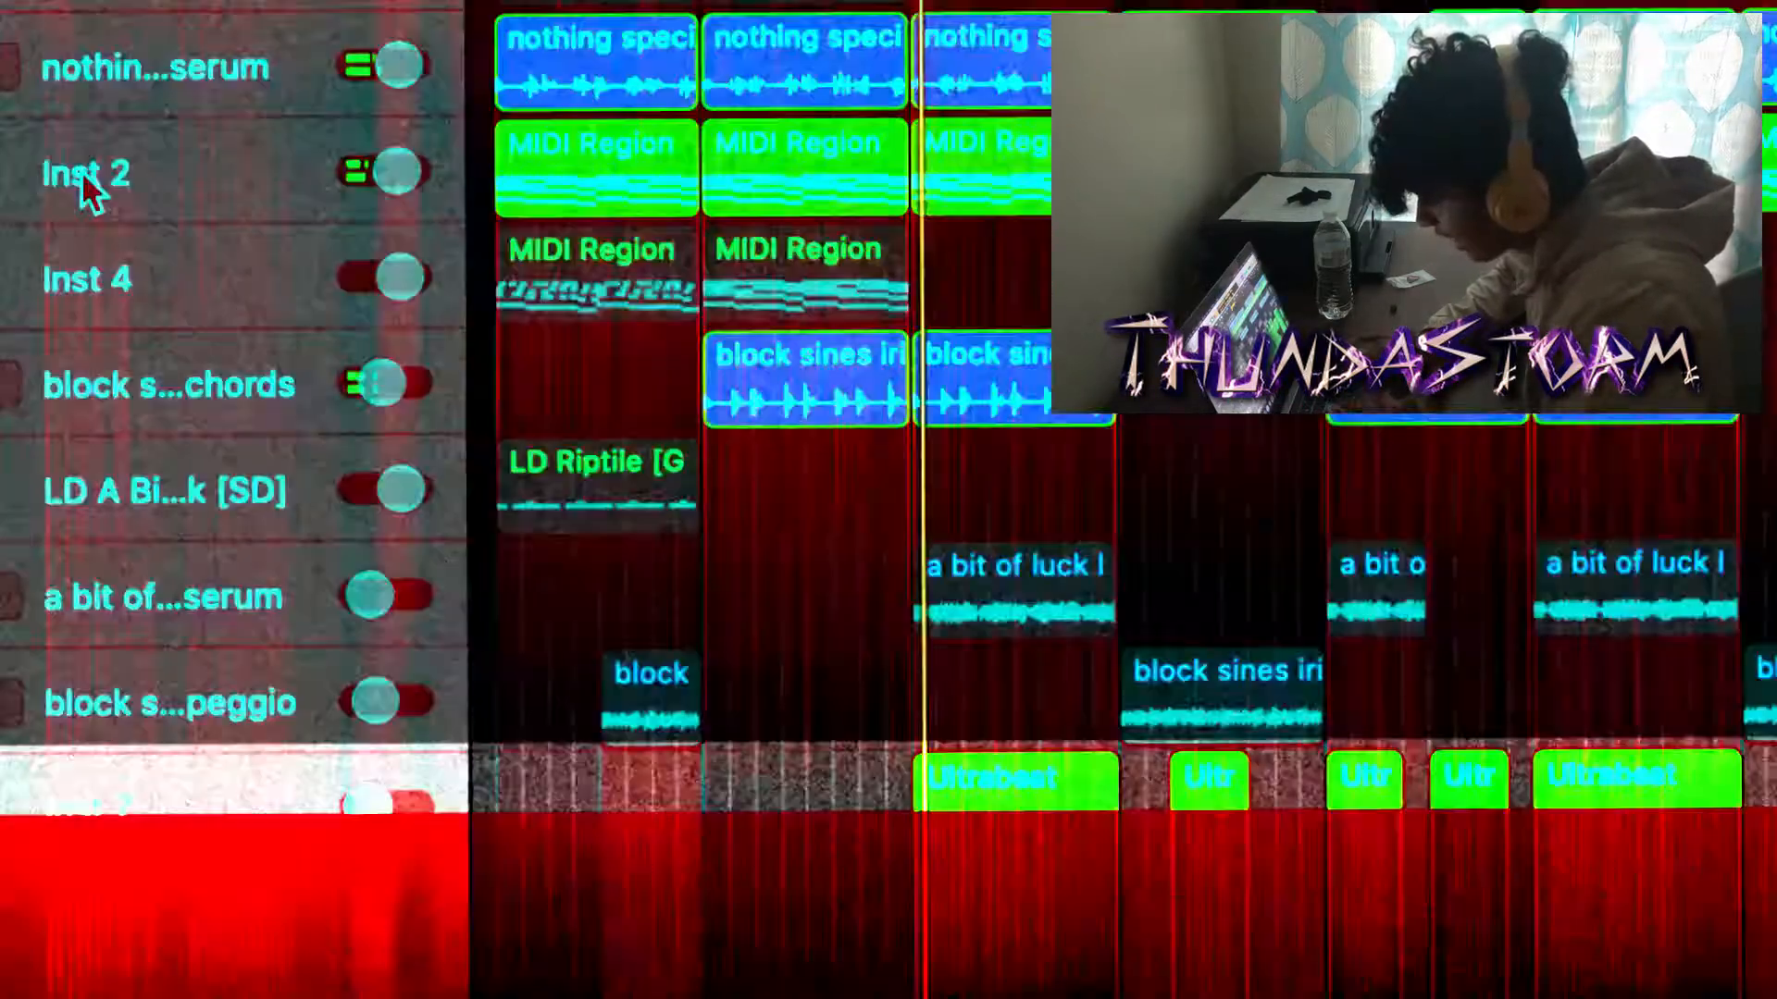
# - Extend the cycle range that starts at bar 1 so it ends at bar 89
pyautogui.moveTo(377, 218); pyautogui.dragTo(377, 378)
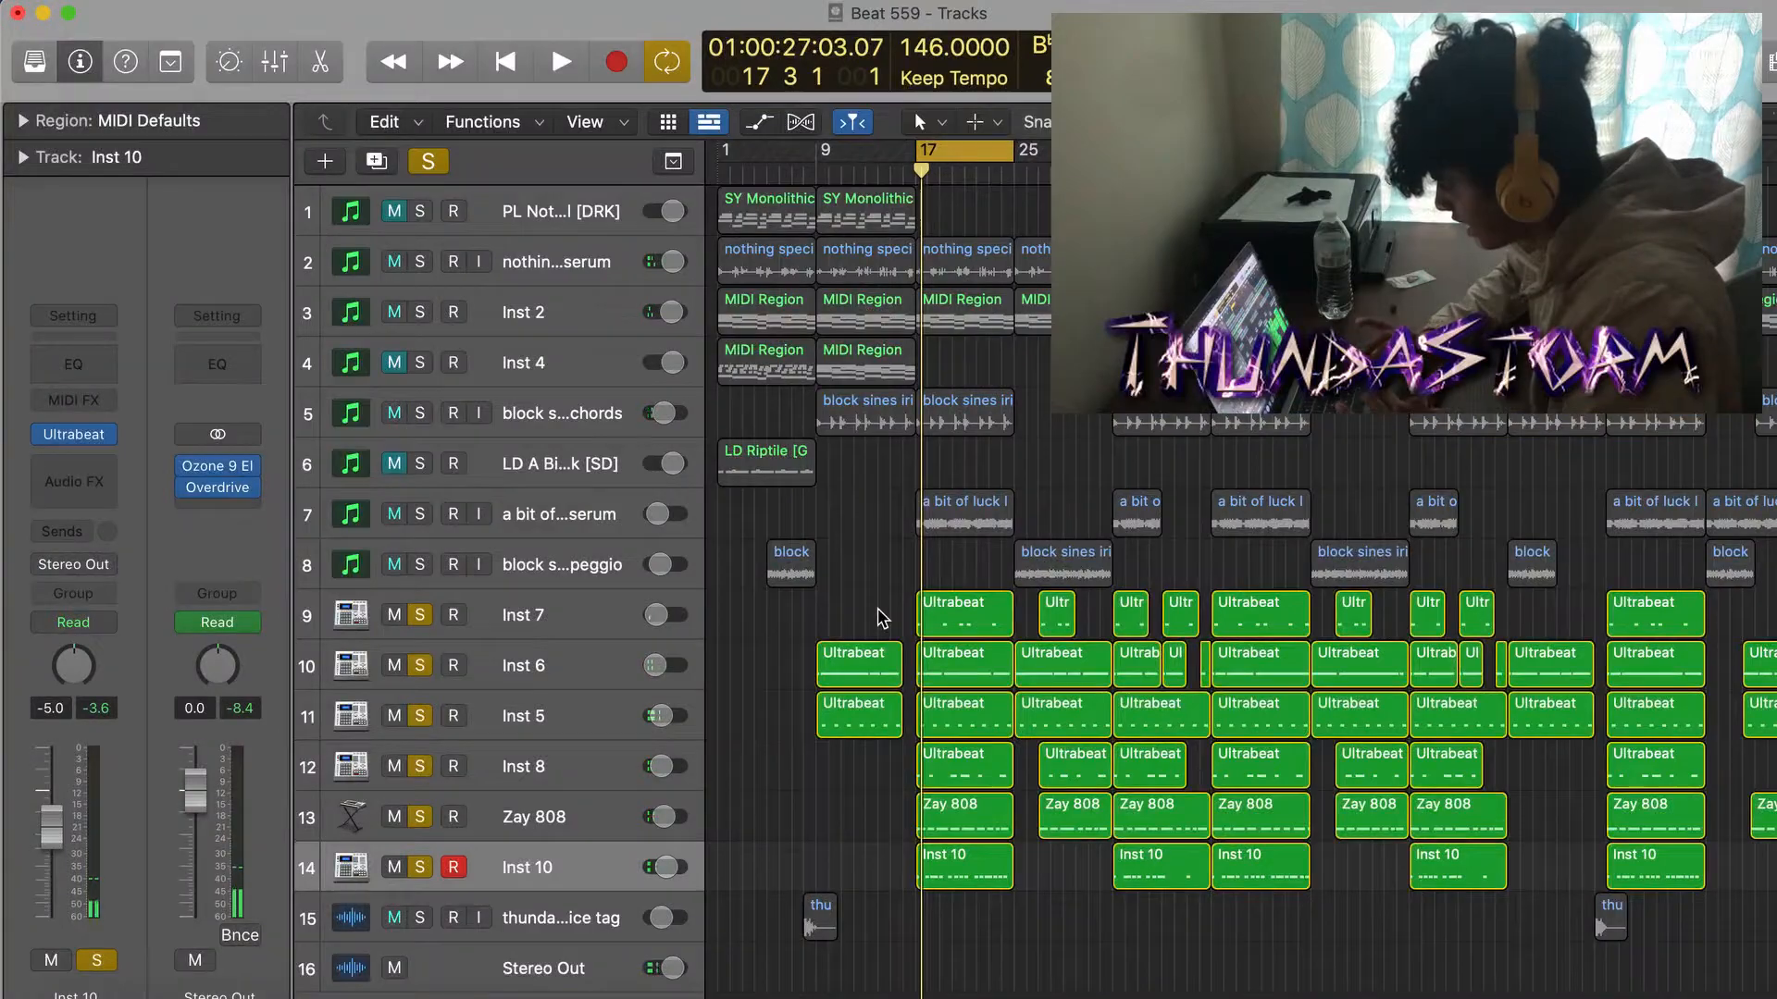
pyautogui.scroll(10, 877, 611)
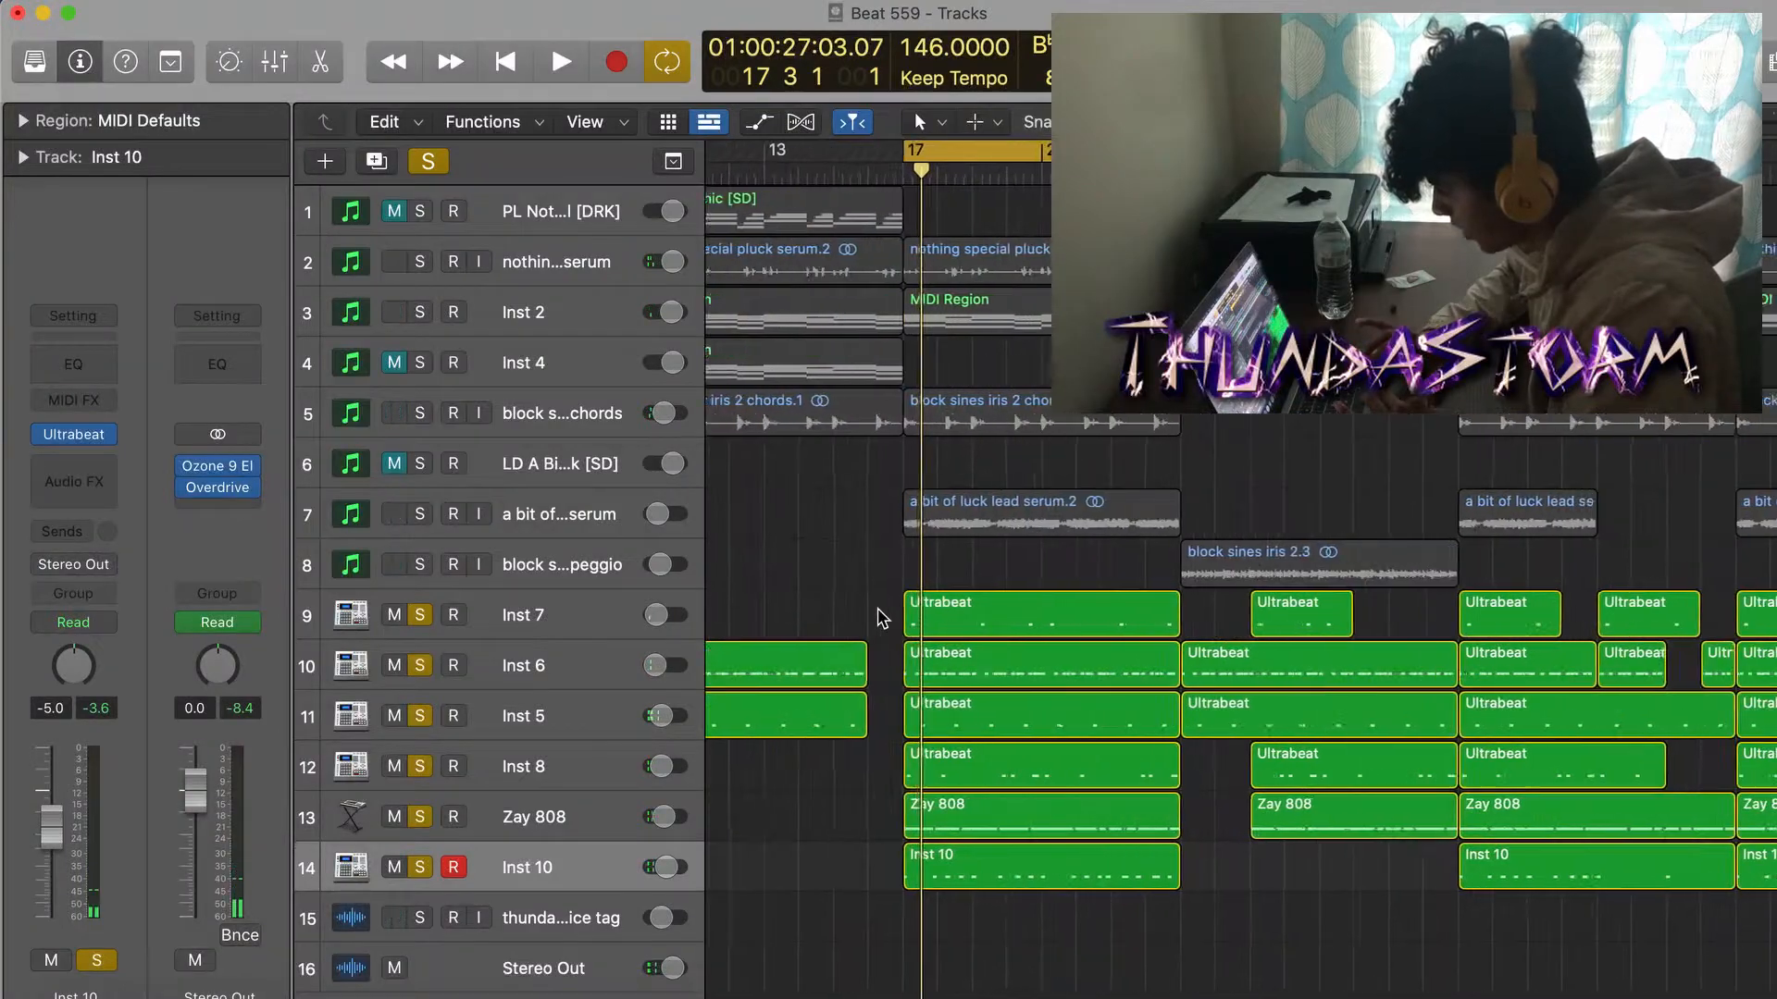
pyautogui.scroll(-2, 877, 611)
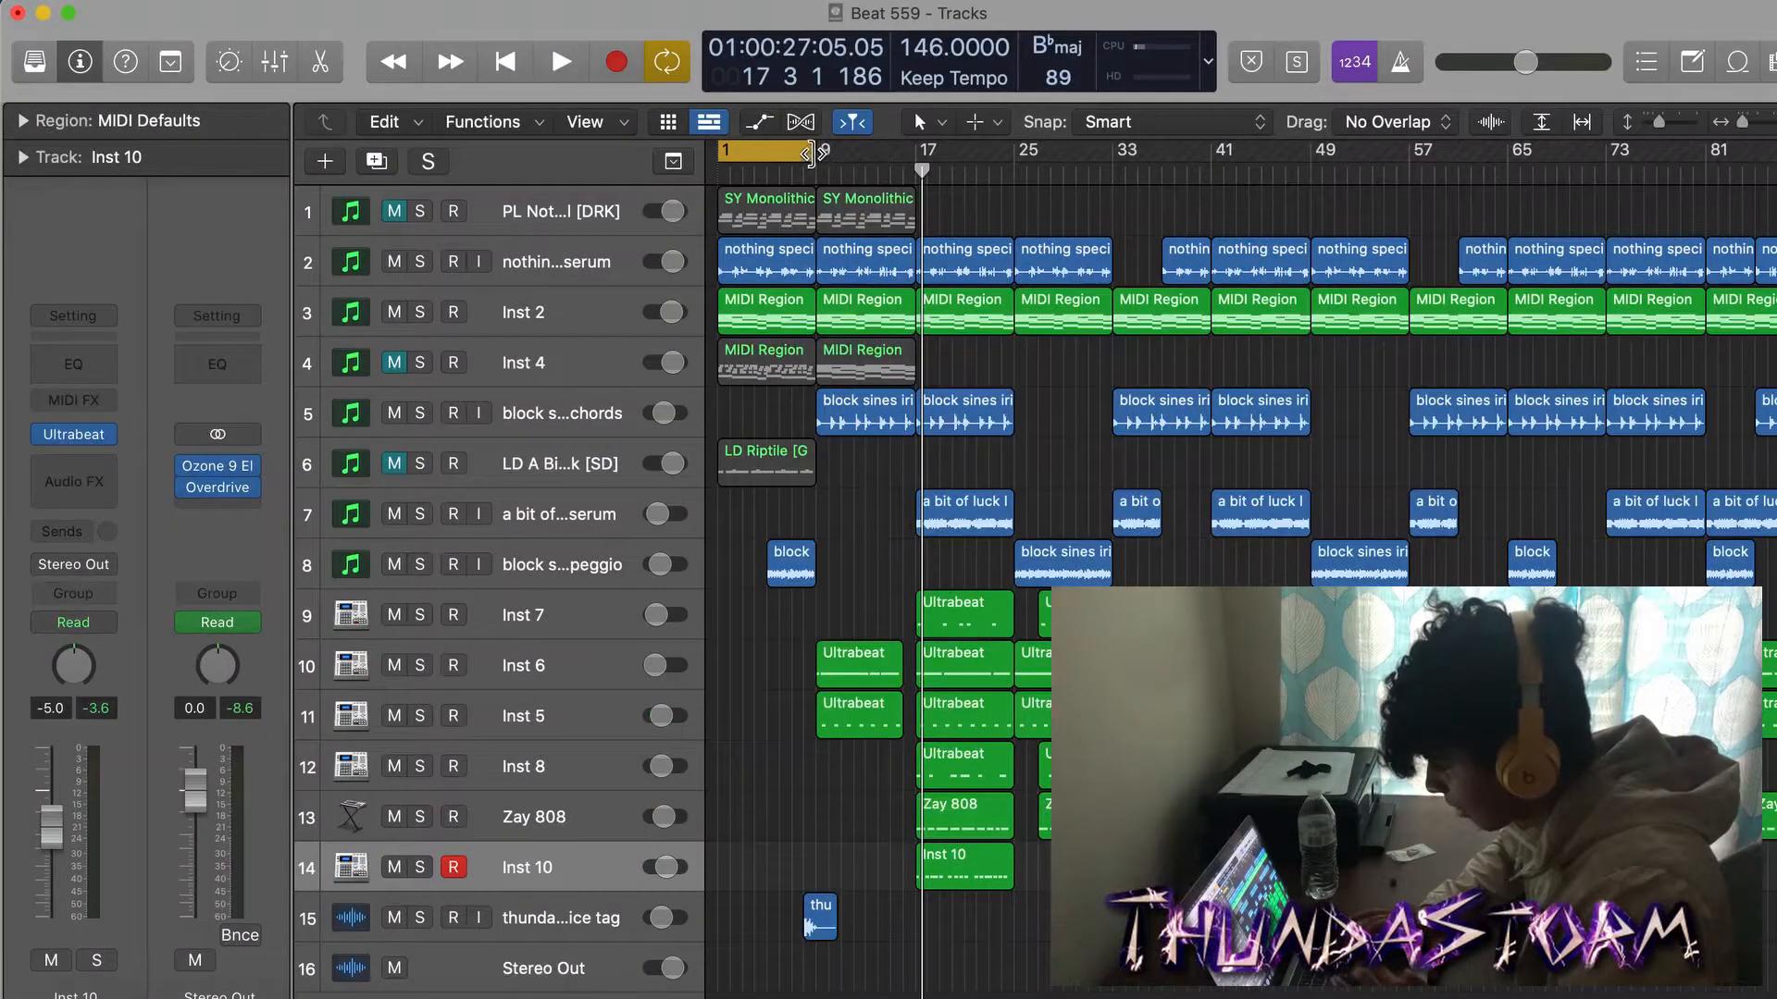
pyautogui.moveTo(809, 153); pyautogui.dragTo(1775, 169)
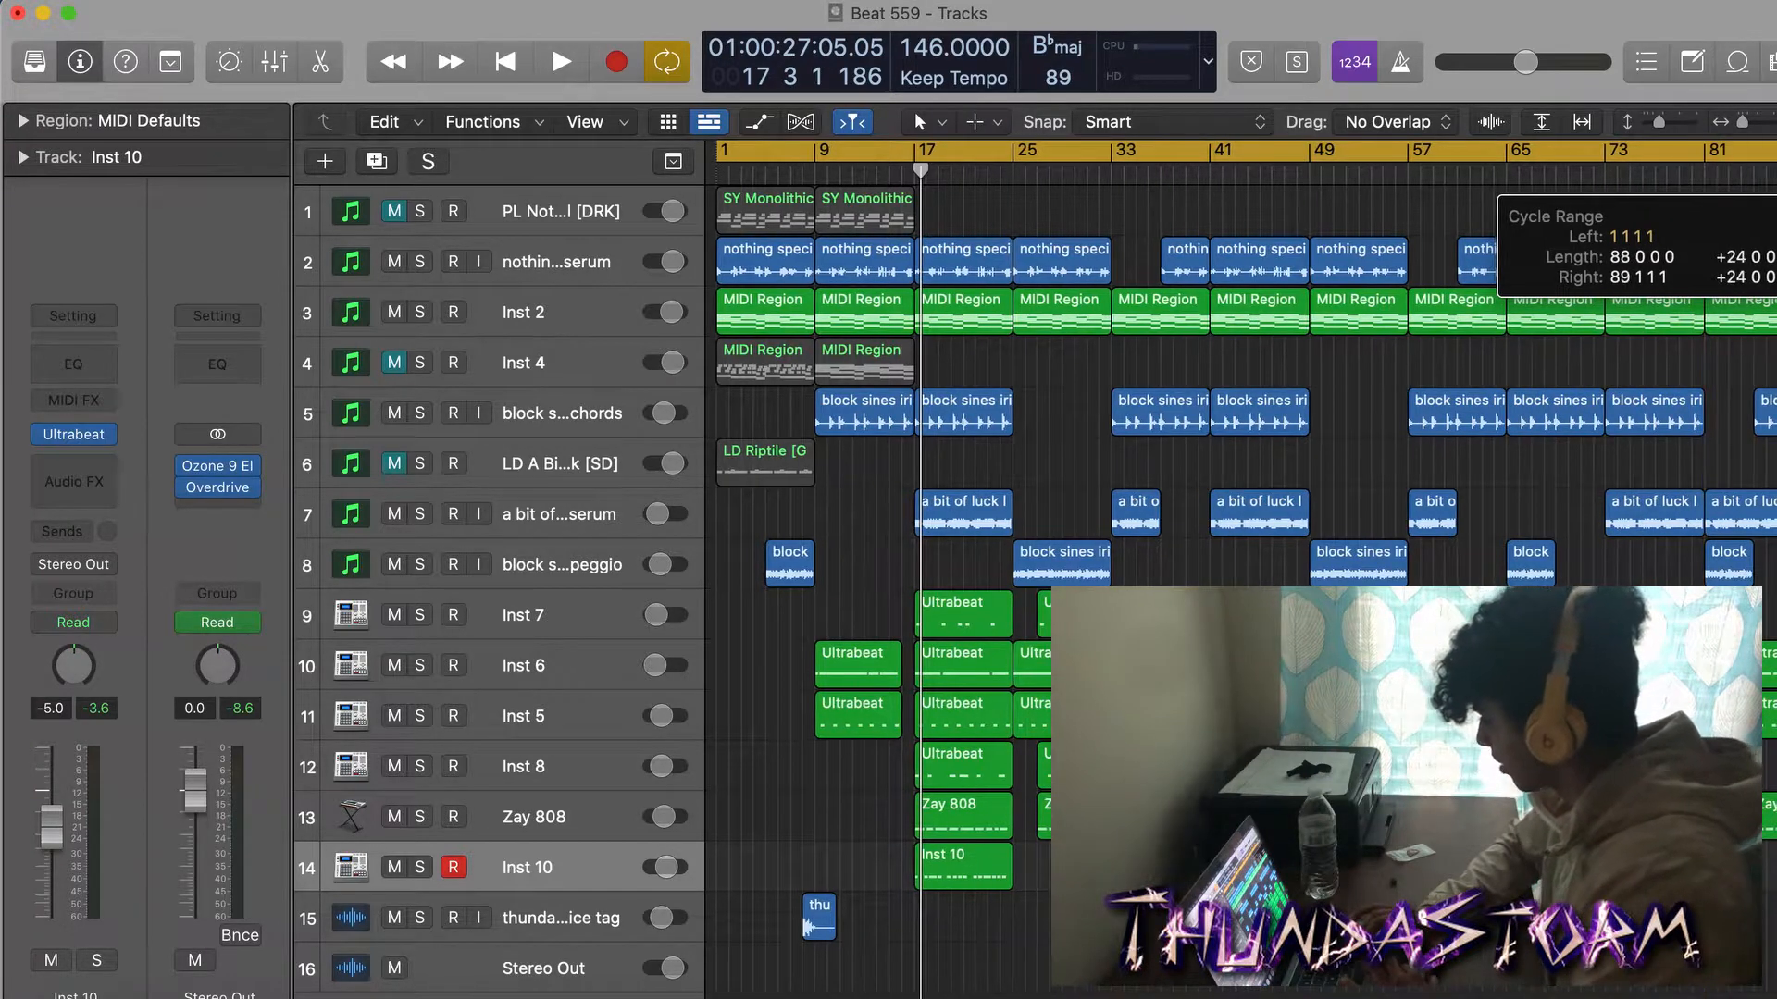